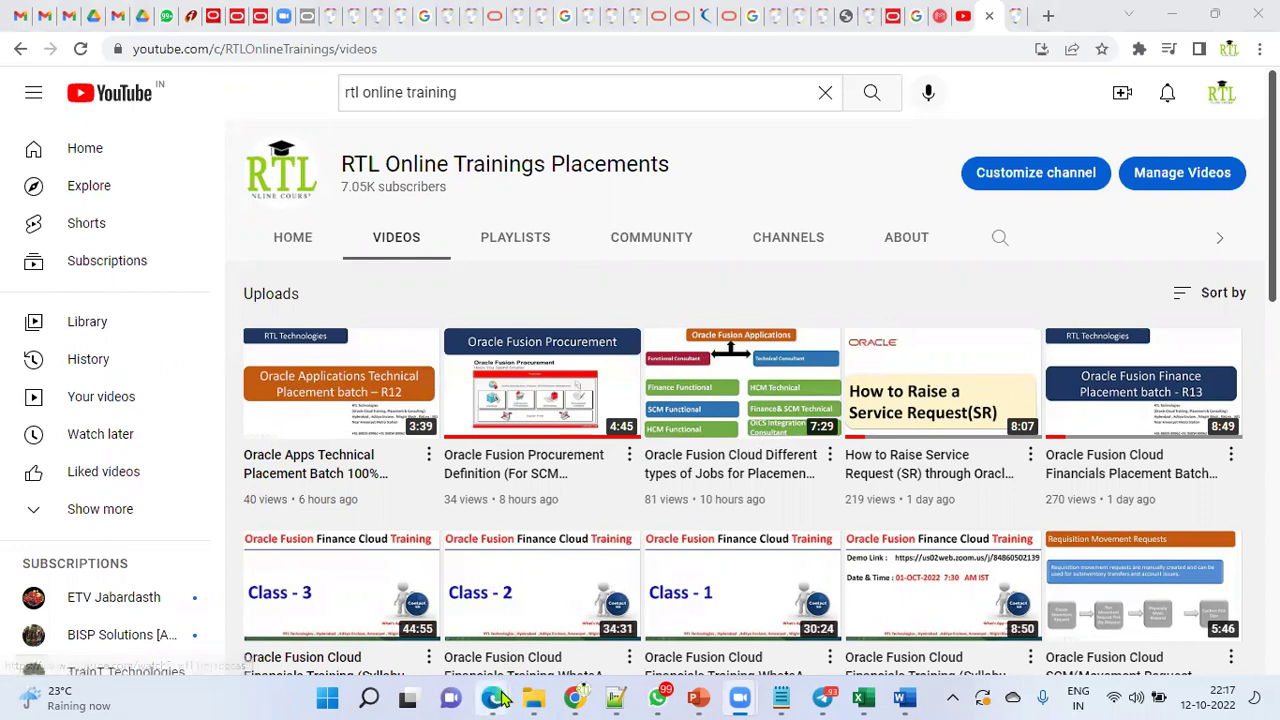
- From the Fusion home page, open Setup and Maintenance through the Settings and Actions menu
{"action": "mouse_move", "coordinate": [495, 700]}
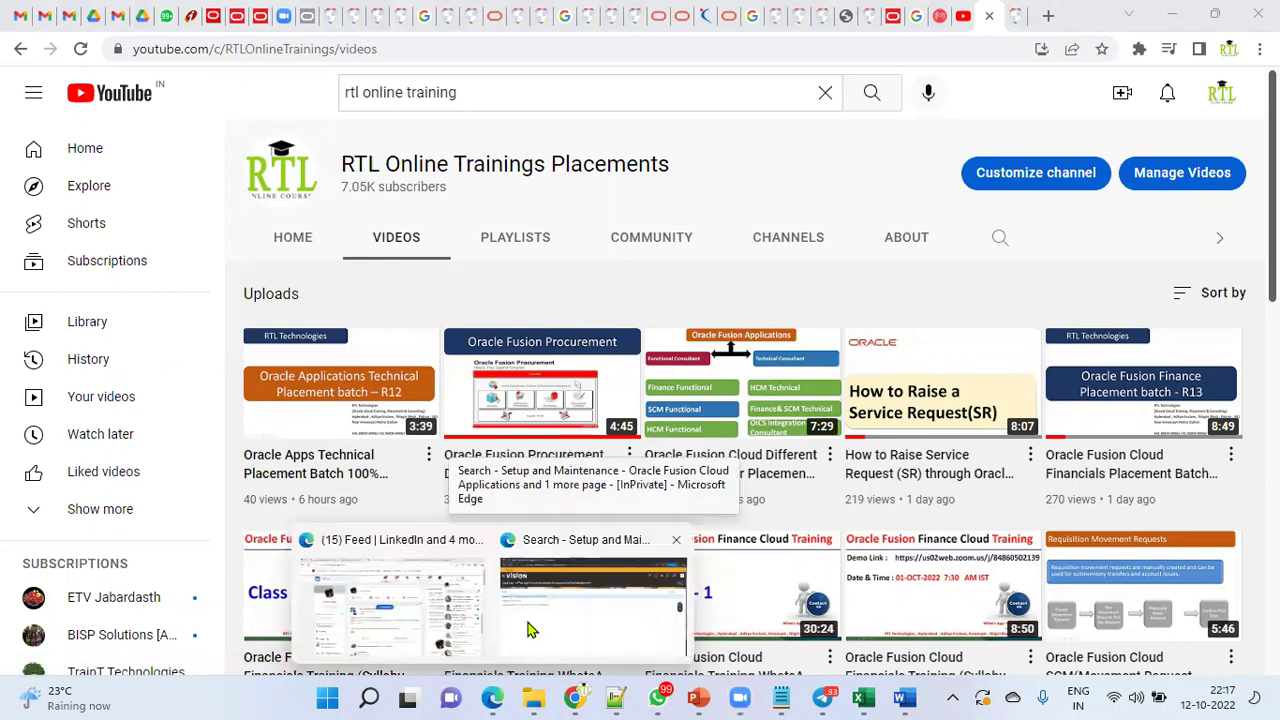
{"action": "left_click", "coordinate": [525, 632]}
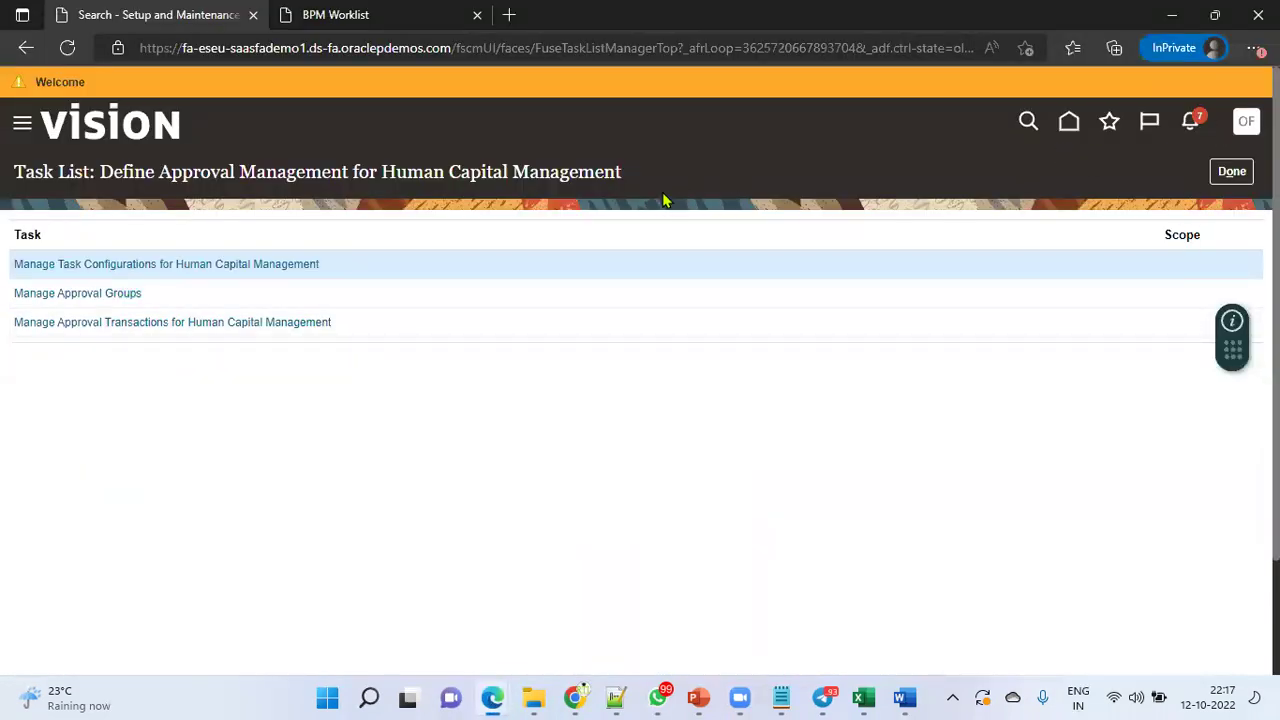
{"action": "left_click", "coordinate": [1066, 128]}
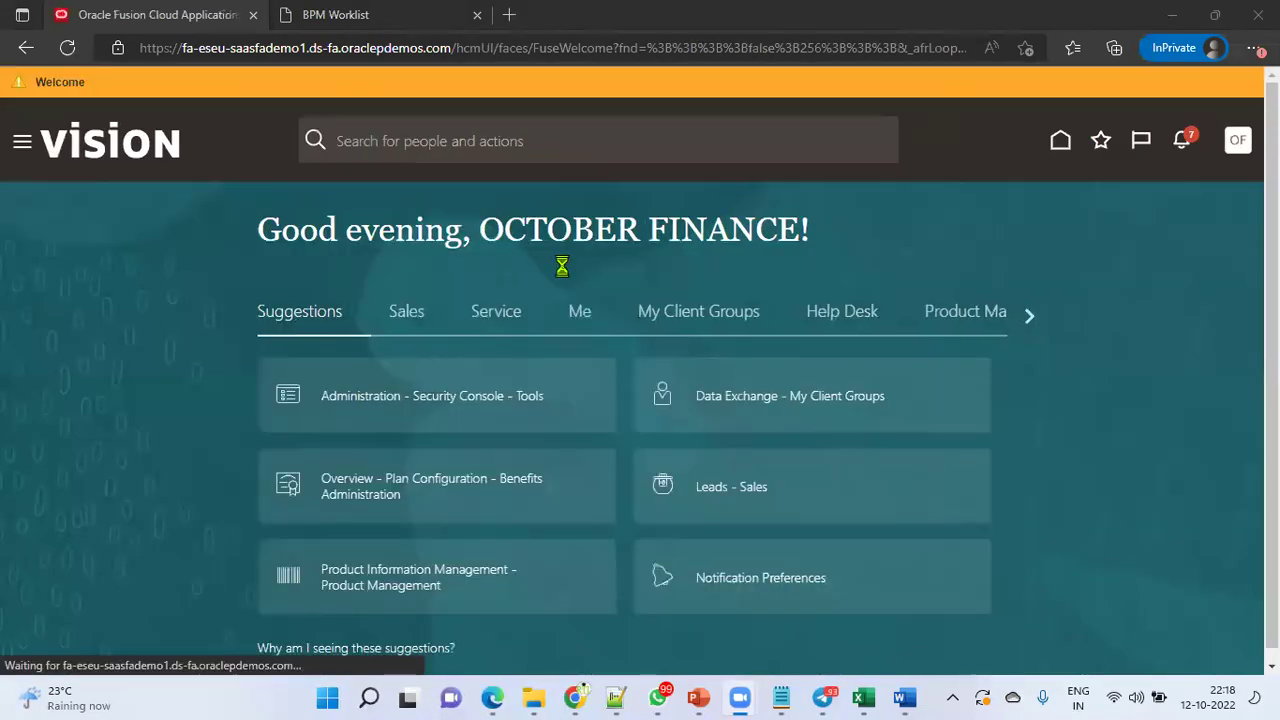
{"action": "left_click", "coordinate": [1245, 142]}
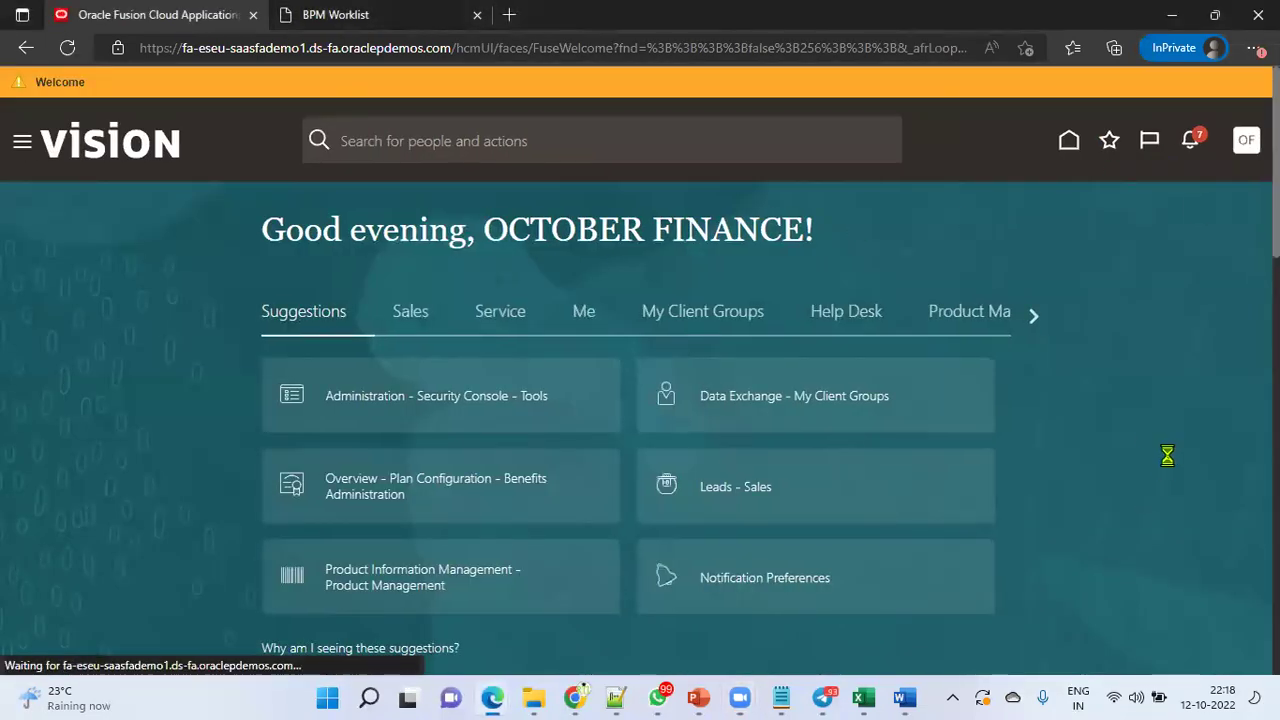
{"action": "left_click", "coordinate": [975, 425]}
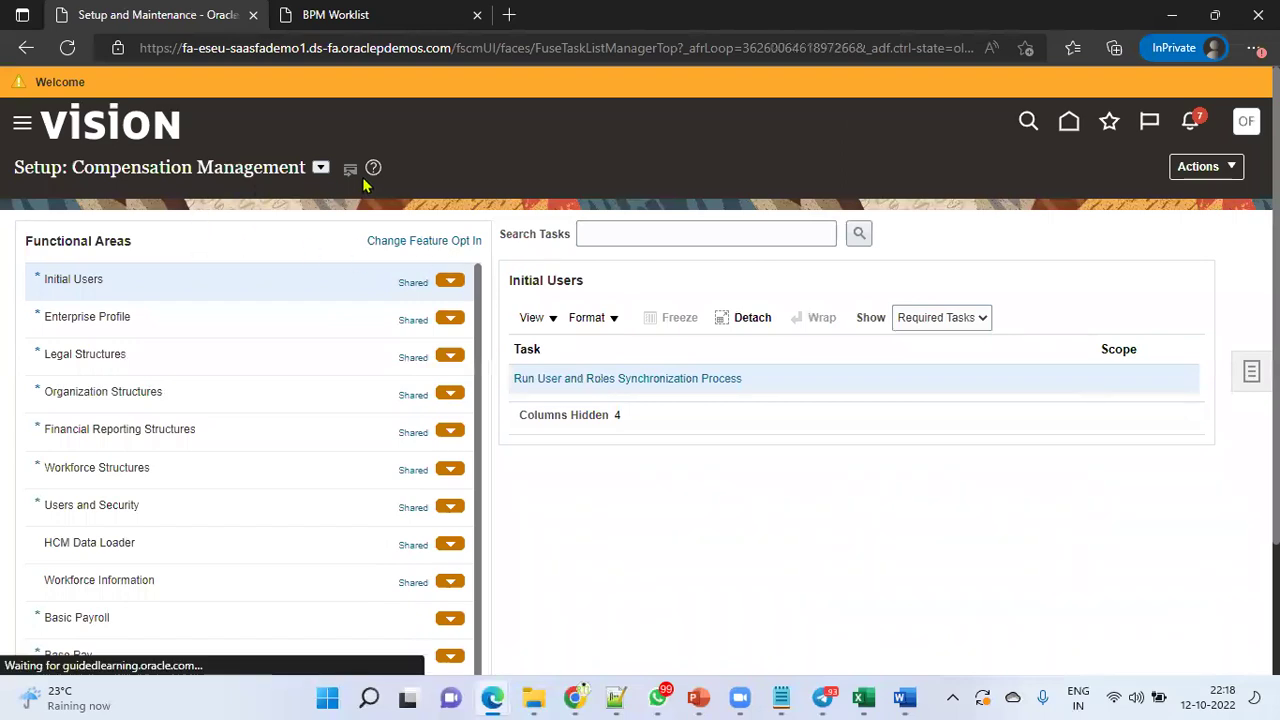
- Search setup tasks for APPROVAL and open Manage Approval Transactions for Human Capital Management
{"action": "left_click", "coordinate": [650, 234]}
{"action": "left_click", "coordinate": [634, 391]}
{"action": "left_click", "coordinate": [858, 234]}
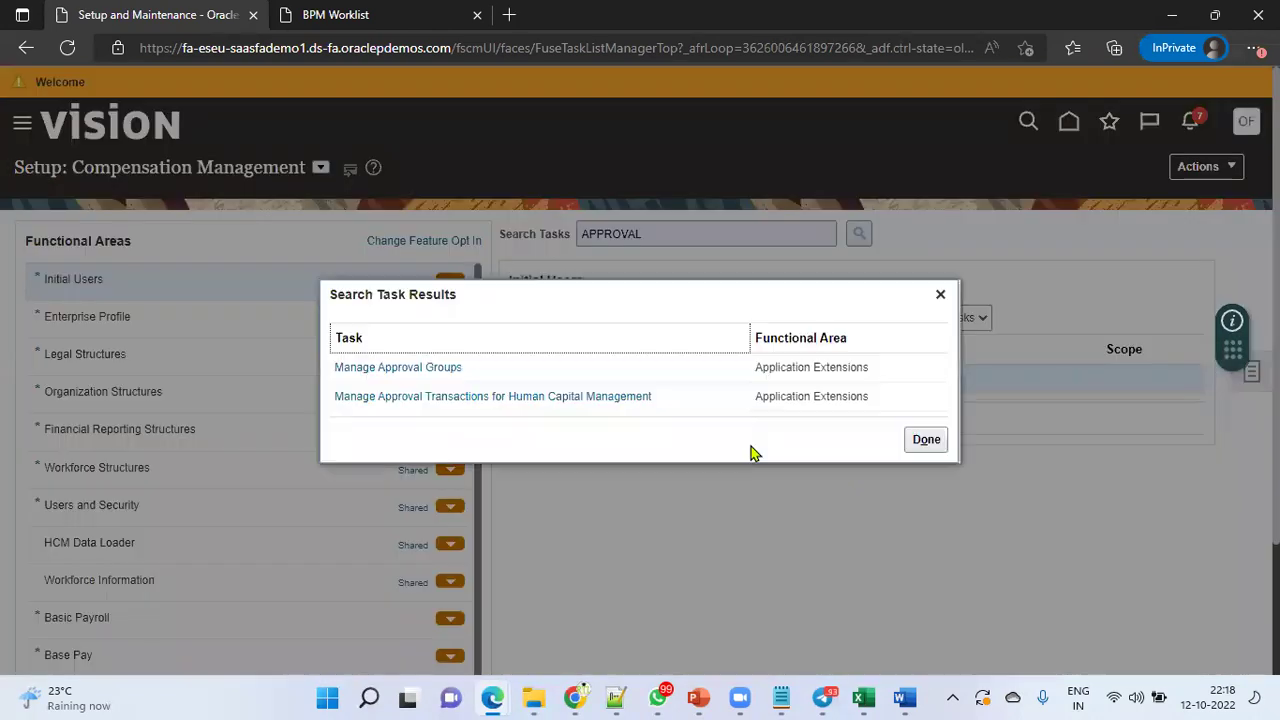
{"action": "left_click", "coordinate": [509, 398]}
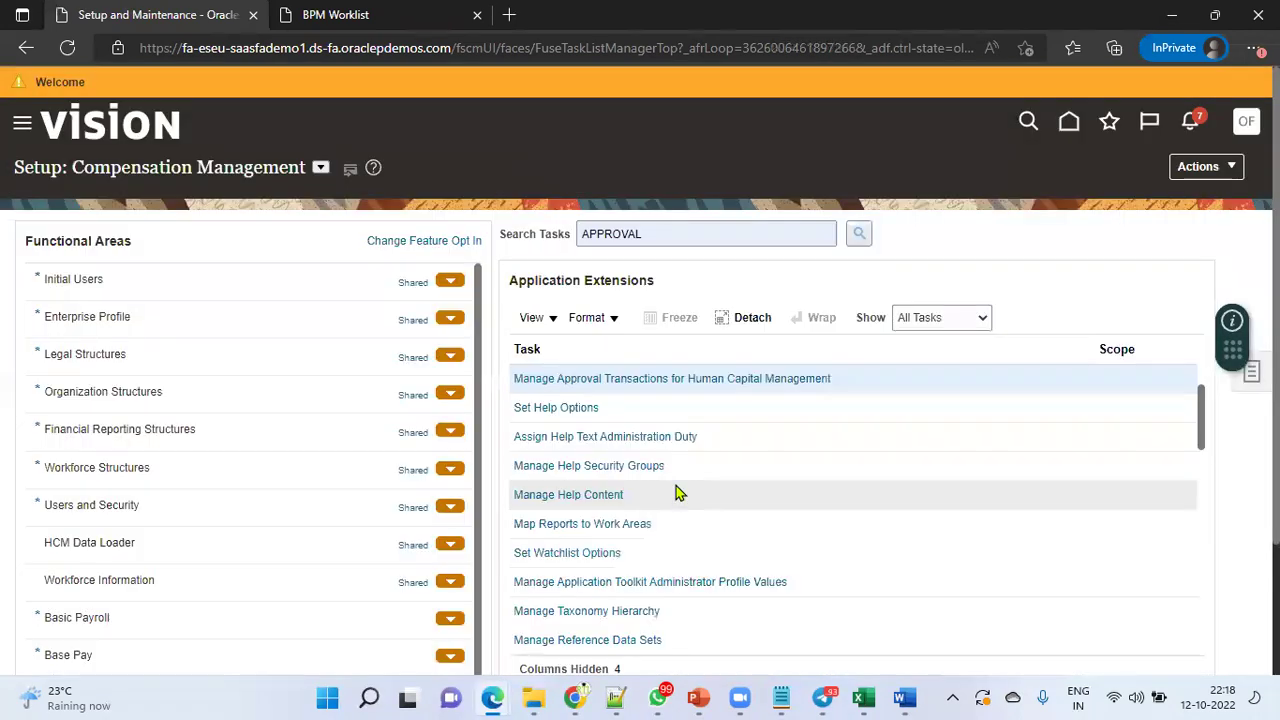
{"action": "left_click", "coordinate": [706, 380]}
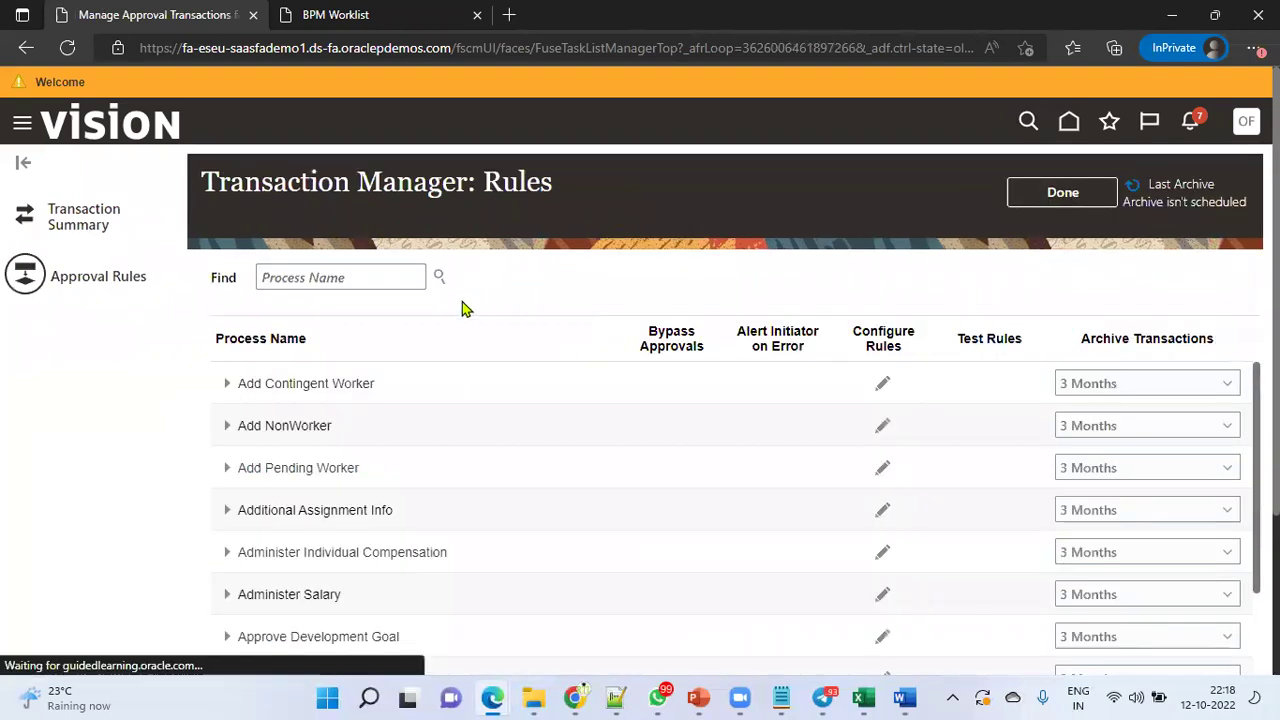
{"action": "left_click", "coordinate": [335, 444]}
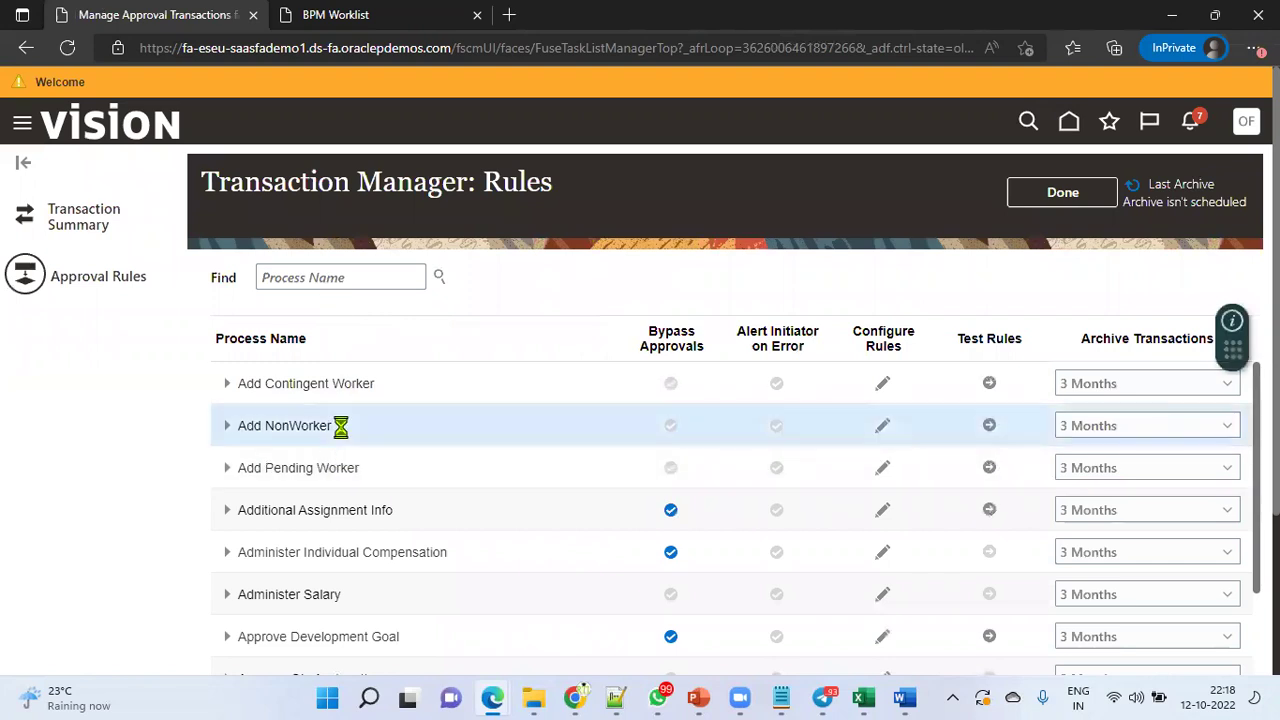
{"action": "left_click", "coordinate": [884, 430]}
{"action": "scroll", "coordinate": [971, 240], "scroll_direction": "down", "scroll_amount": 1}
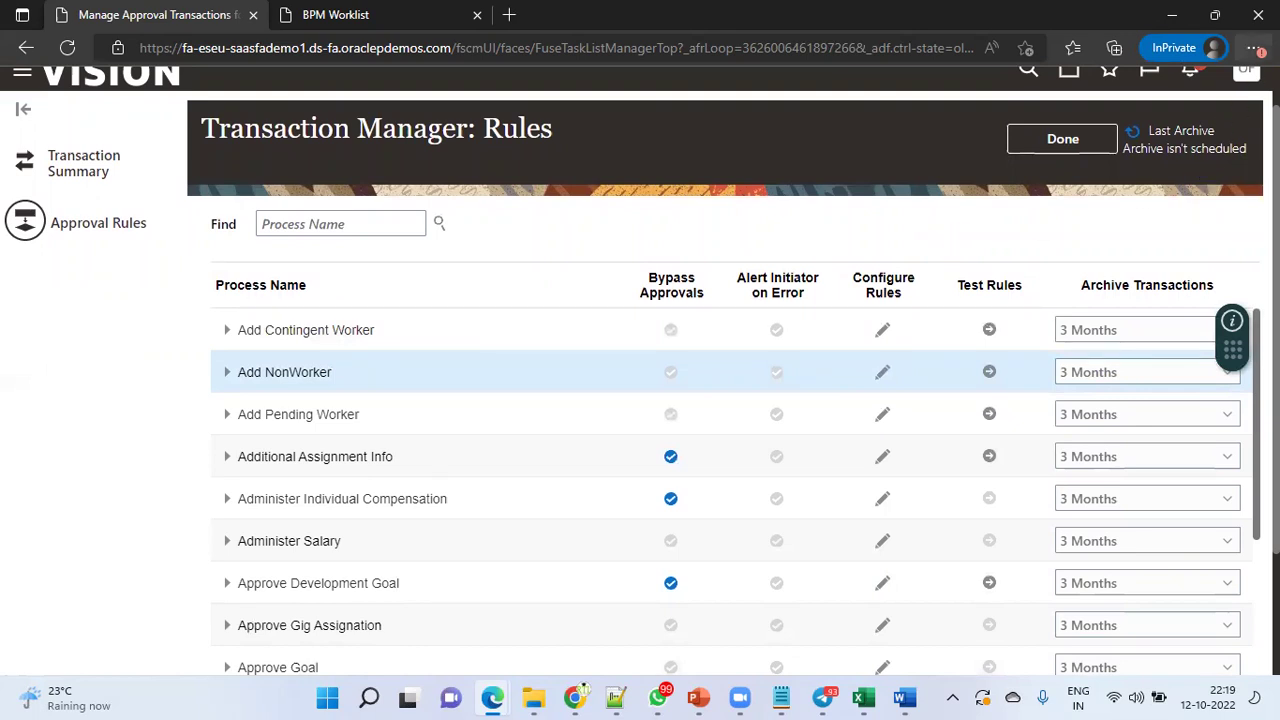
{"action": "left_click", "coordinate": [1253, 47]}
- In full-screen view, select AddNonWorkerRule and open its rule conditions
{"action": "left_click", "coordinate": [1225, 163]}
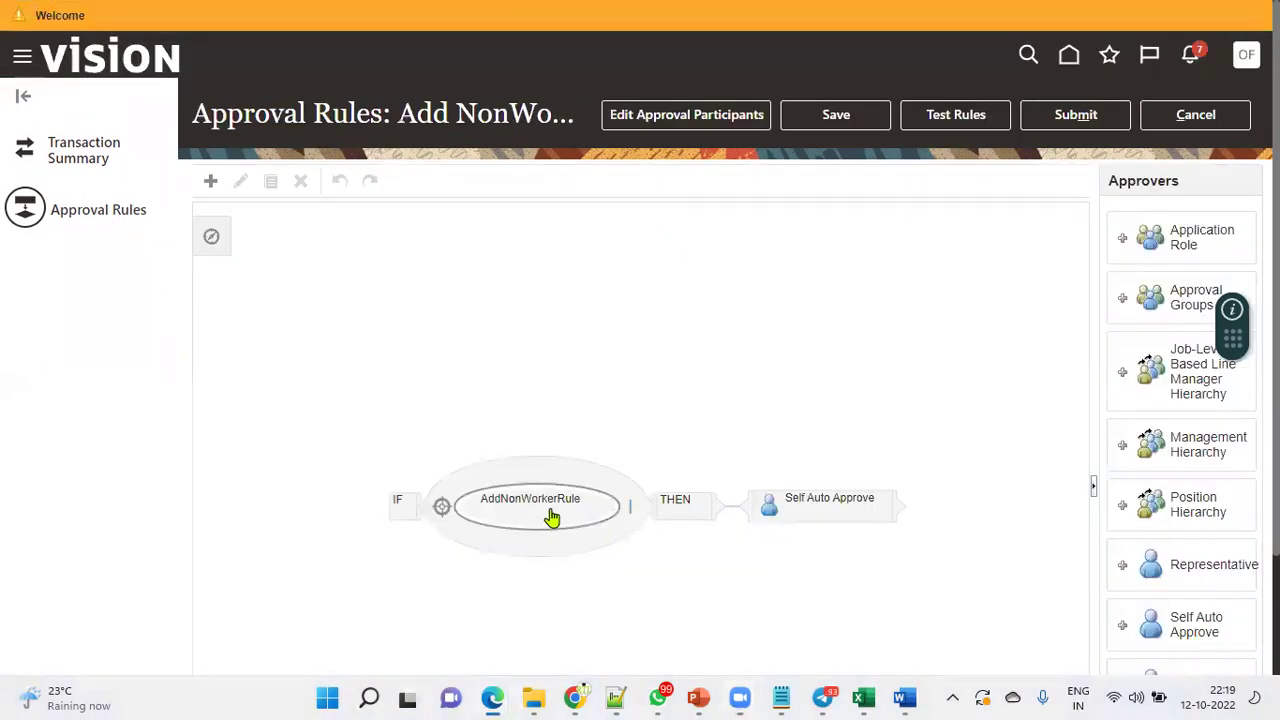
{"action": "left_click", "coordinate": [557, 519]}
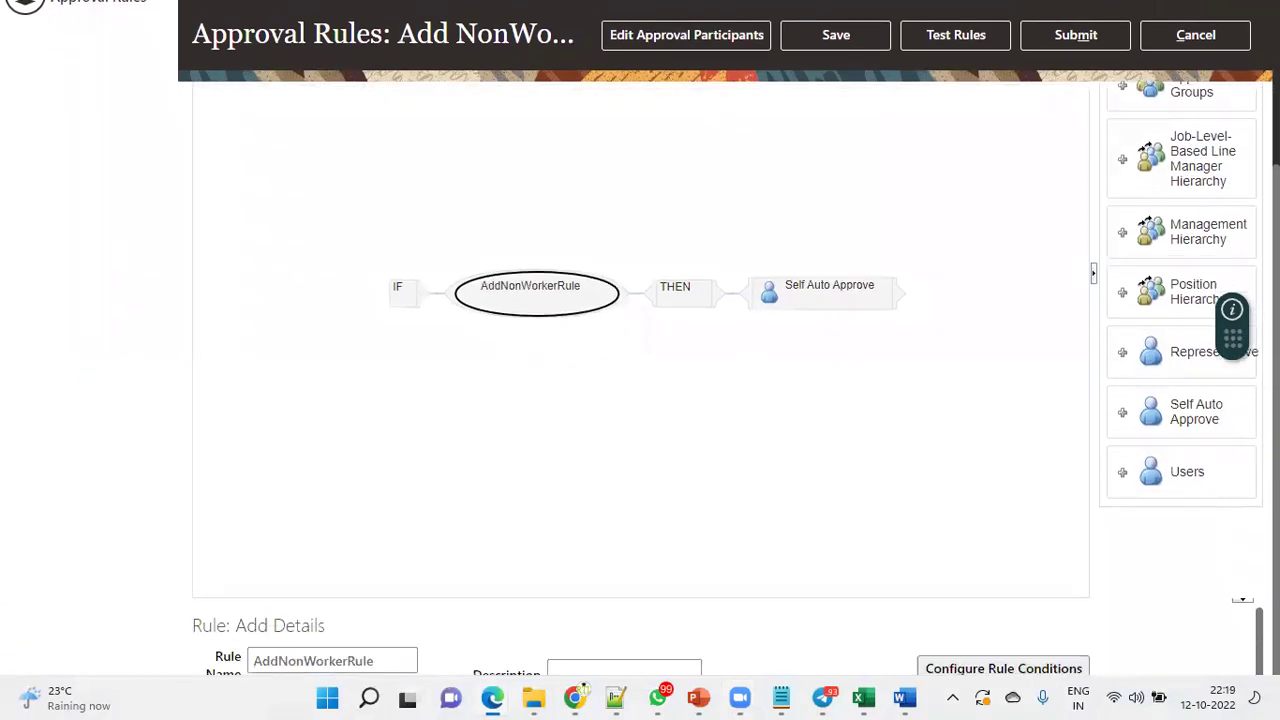
{"action": "left_click", "coordinate": [1015, 676]}
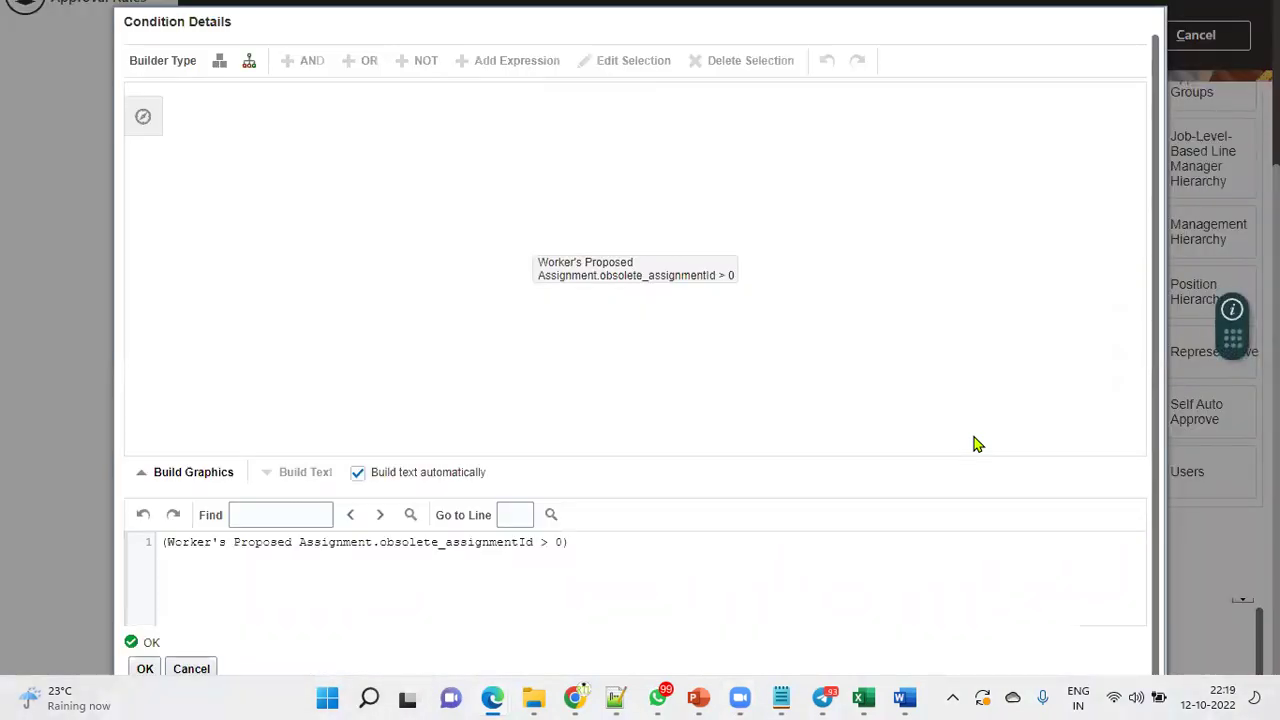
- Inspect the obsolete_assignmentId condition expression, then cancel out of both dialogs unchanged
{"action": "left_click", "coordinate": [671, 283]}
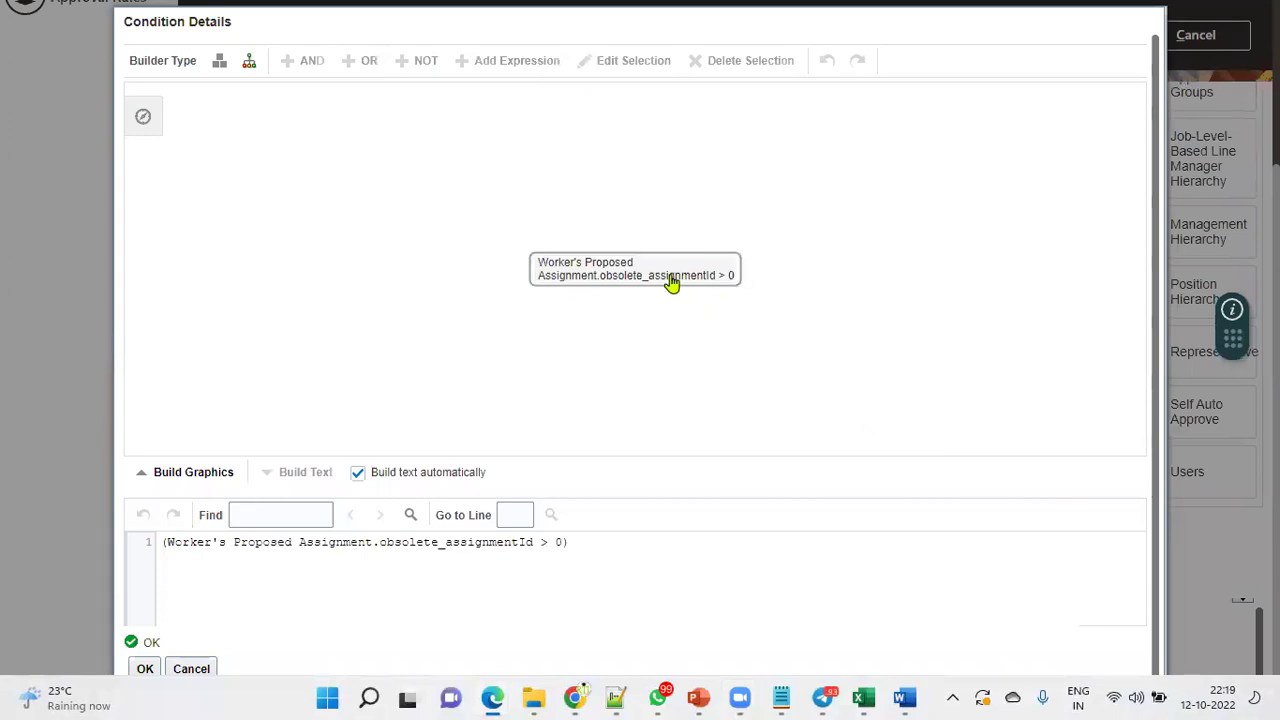
{"action": "left_click", "coordinate": [610, 66]}
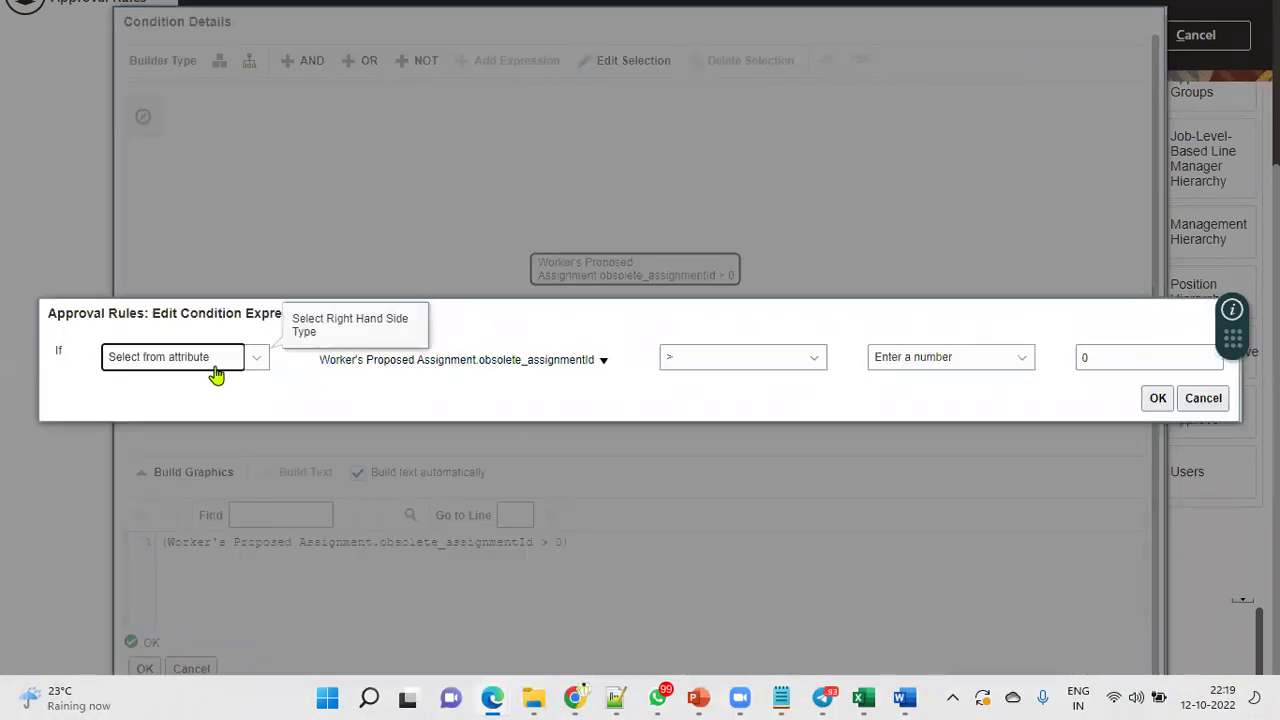
{"action": "left_click", "coordinate": [213, 360]}
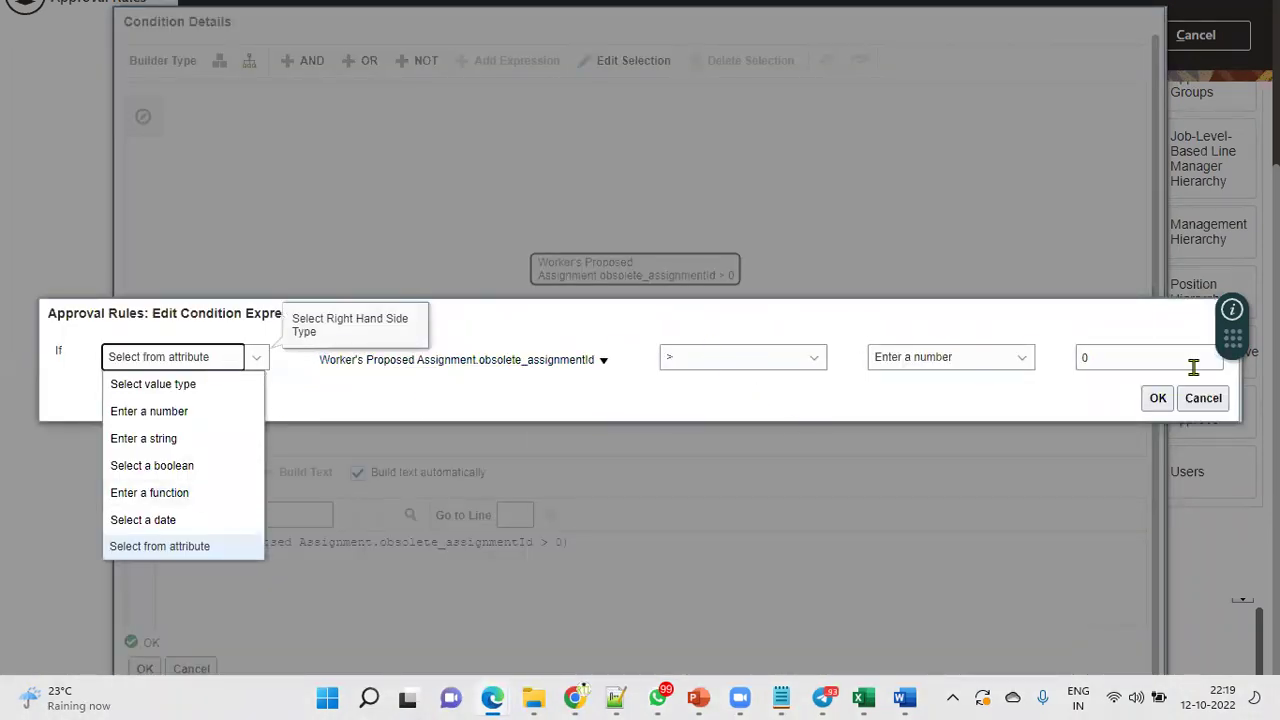
{"action": "left_click", "coordinate": [1203, 398]}
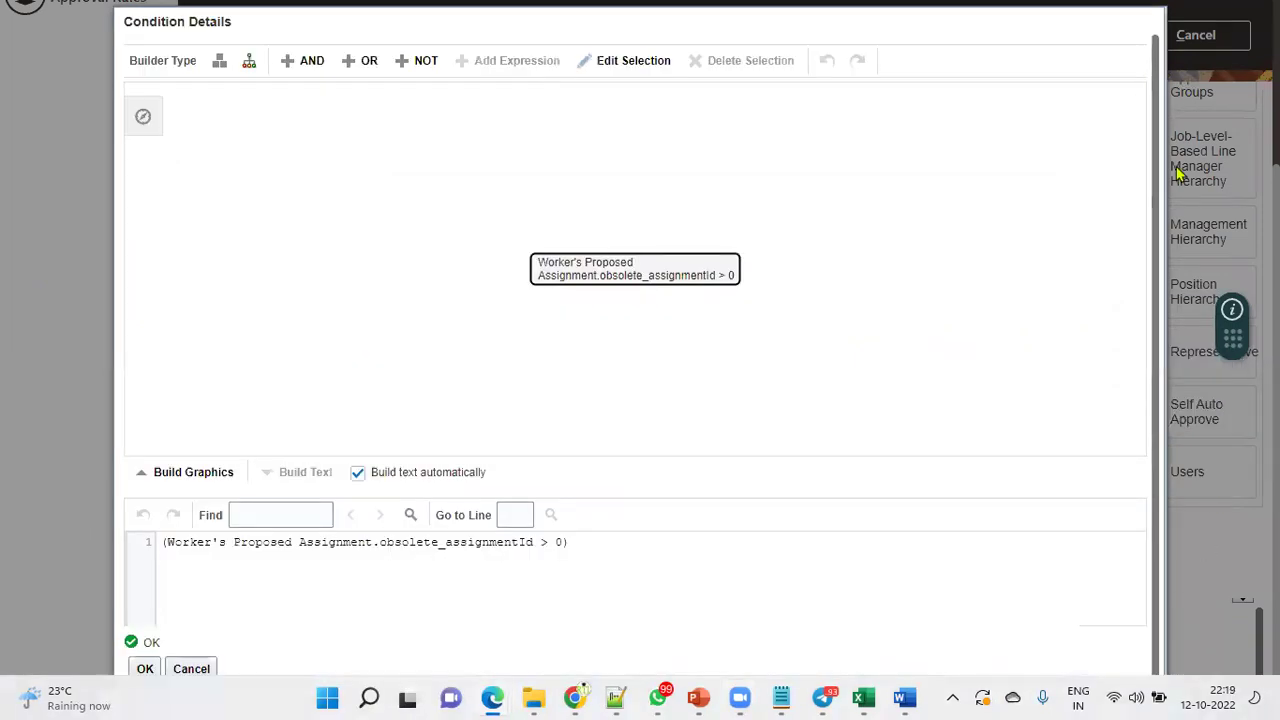
{"action": "scroll", "coordinate": [1190, 172], "scroll_direction": "up", "scroll_amount": 2}
{"action": "scroll", "coordinate": [1190, 172], "scroll_direction": "down", "scroll_amount": 2}
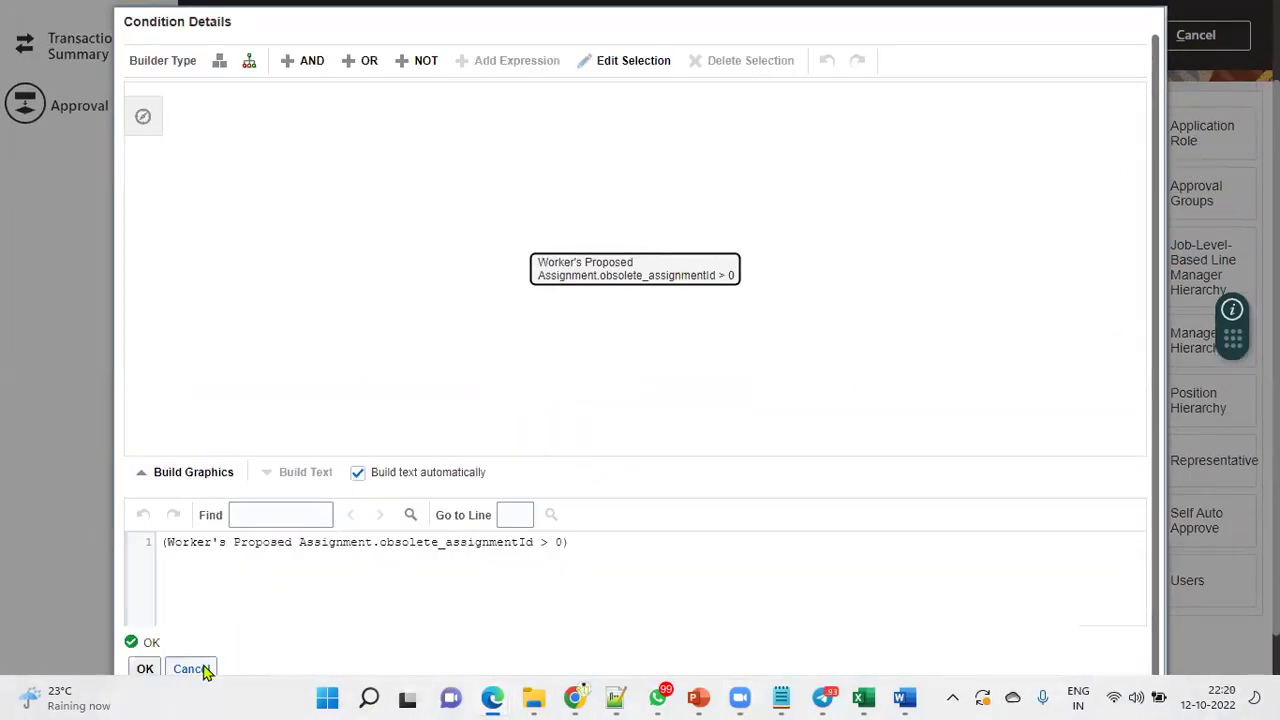
{"action": "left_click", "coordinate": [1244, 143]}
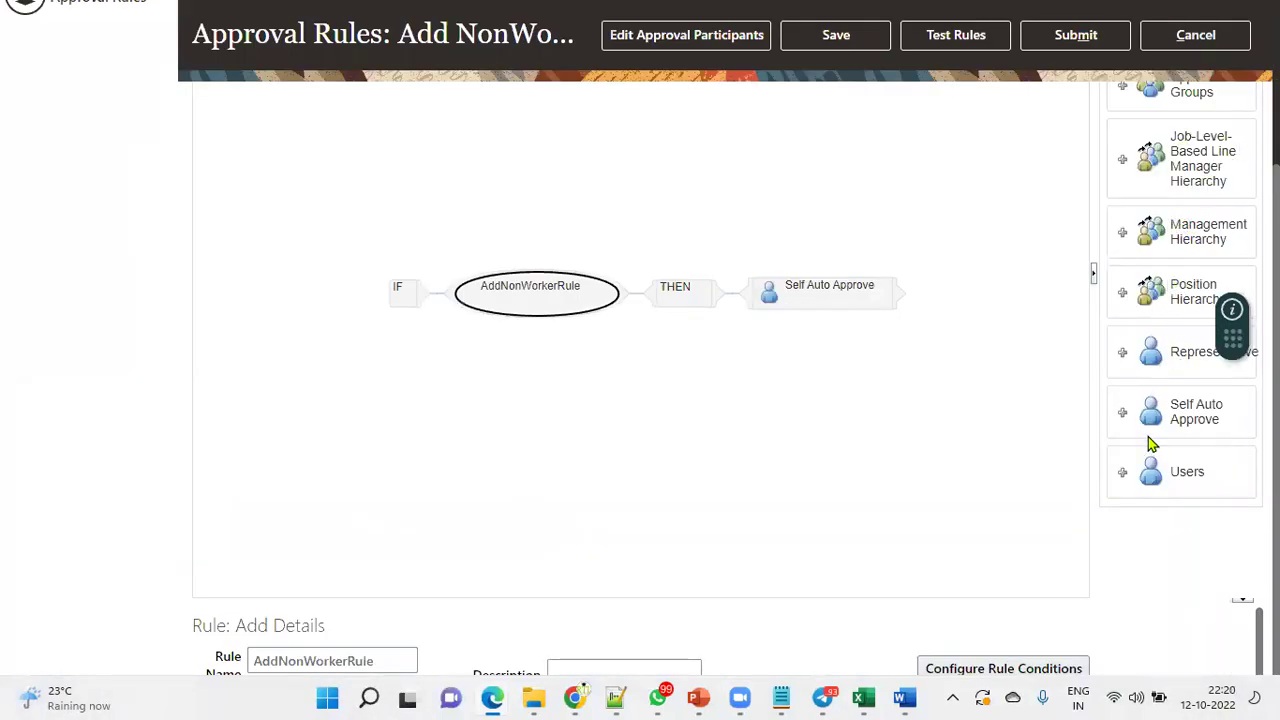
- Exit full screen and cancel the Add NonWorker rule edits, confirming the discard
{"action": "mouse_move", "coordinate": [1072, 6]}
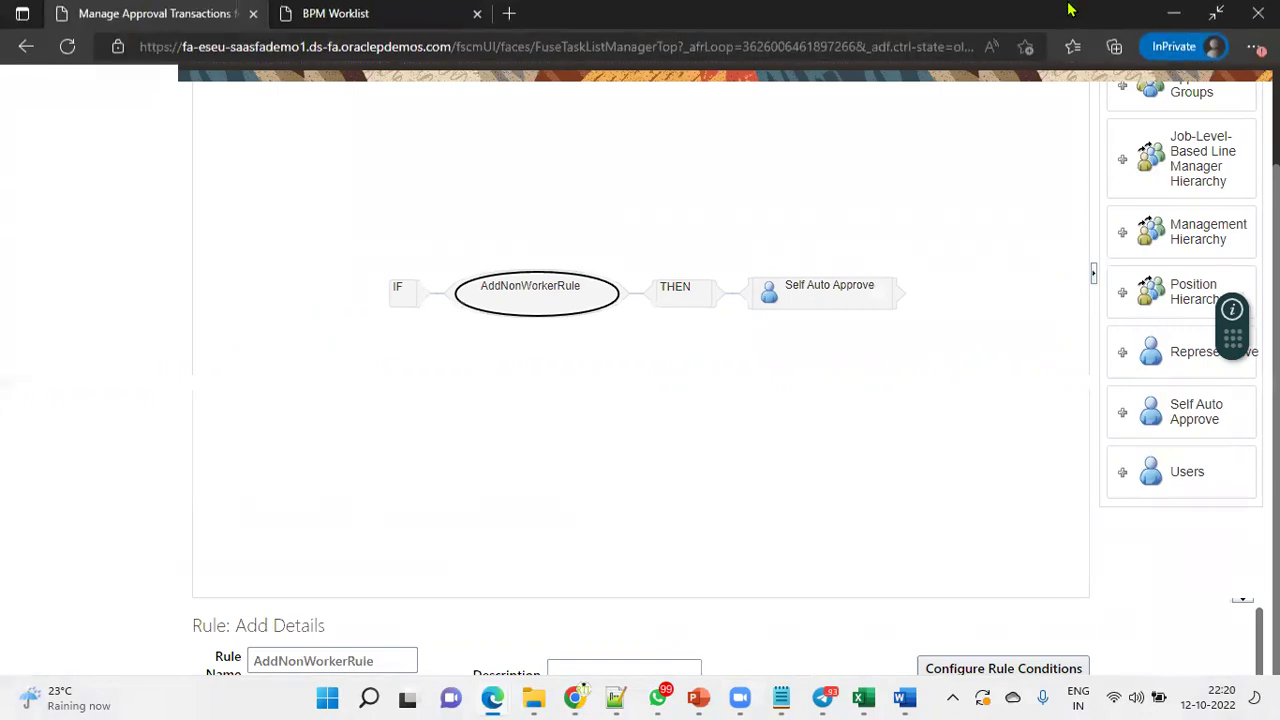
{"action": "left_click", "coordinate": [1216, 14]}
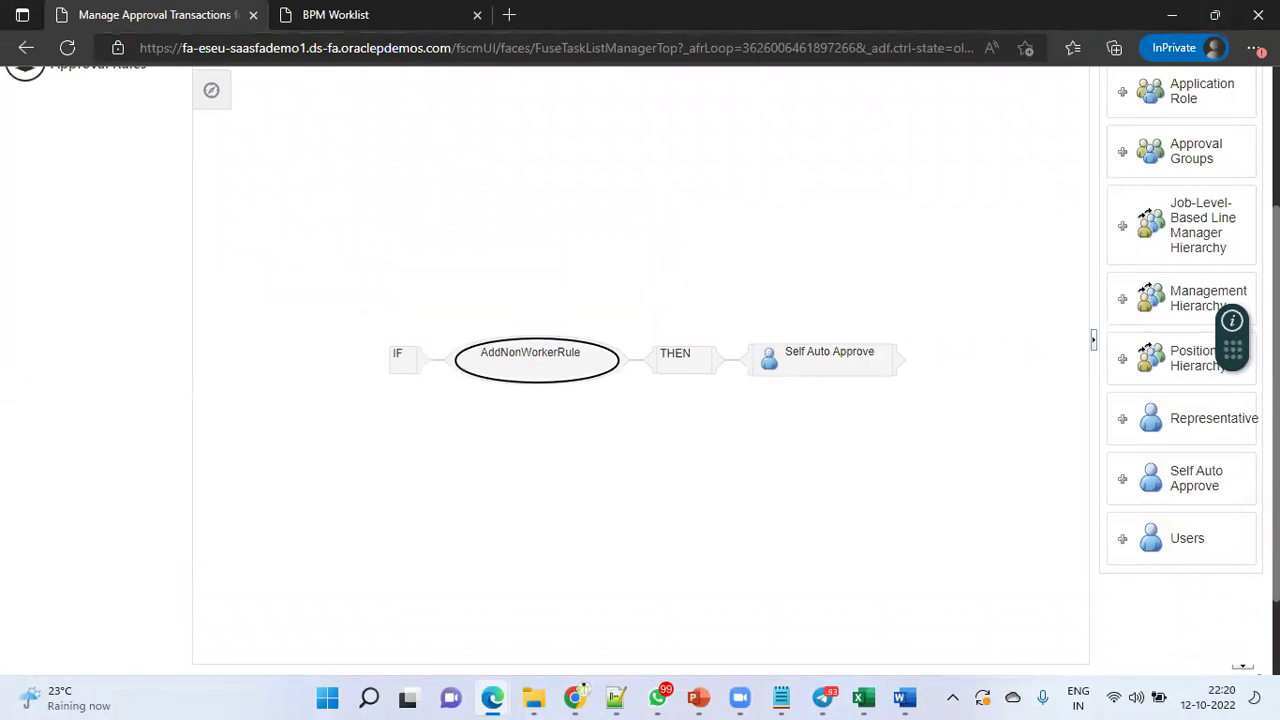
{"action": "scroll", "coordinate": [1163, 193], "scroll_direction": "up", "scroll_amount": 1}
{"action": "scroll", "coordinate": [1235, 137], "scroll_direction": "up", "scroll_amount": 1}
{"action": "left_click", "coordinate": [1215, 181]}
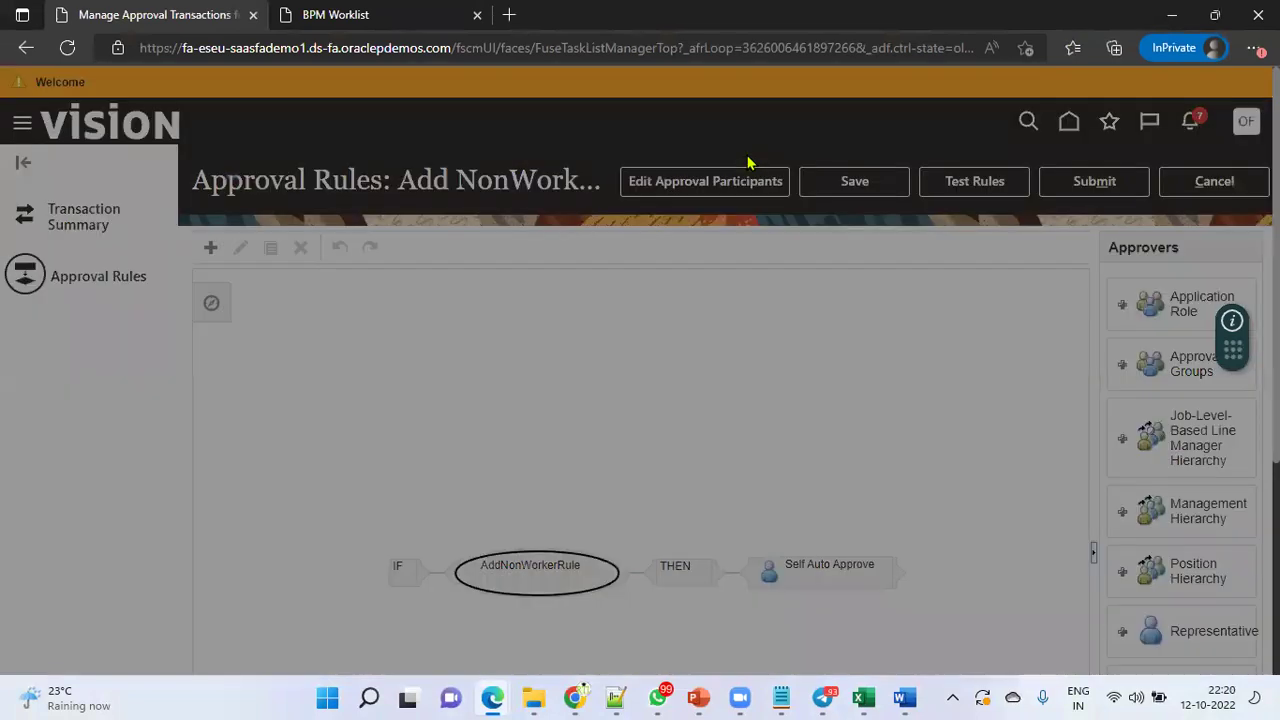
{"action": "left_click", "coordinate": [859, 401]}
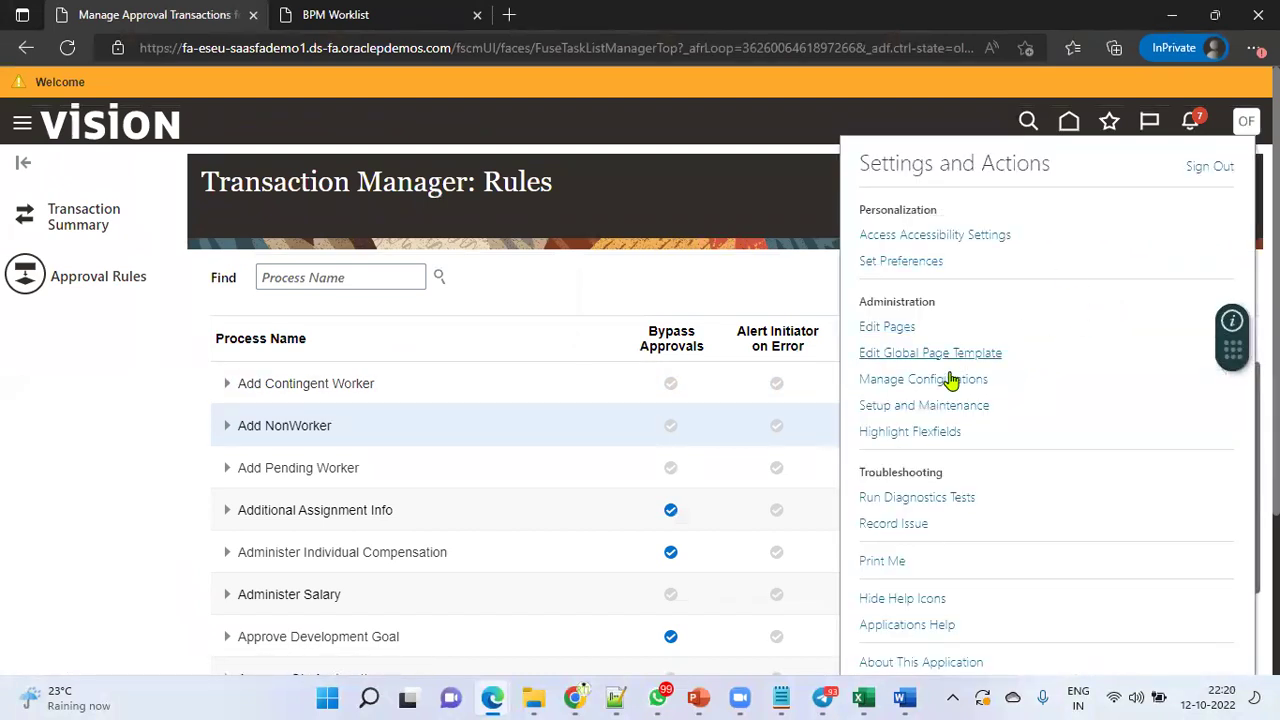
- Return to Setup and Maintenance and bring up the setup task Search page
{"action": "left_click", "coordinate": [937, 408]}
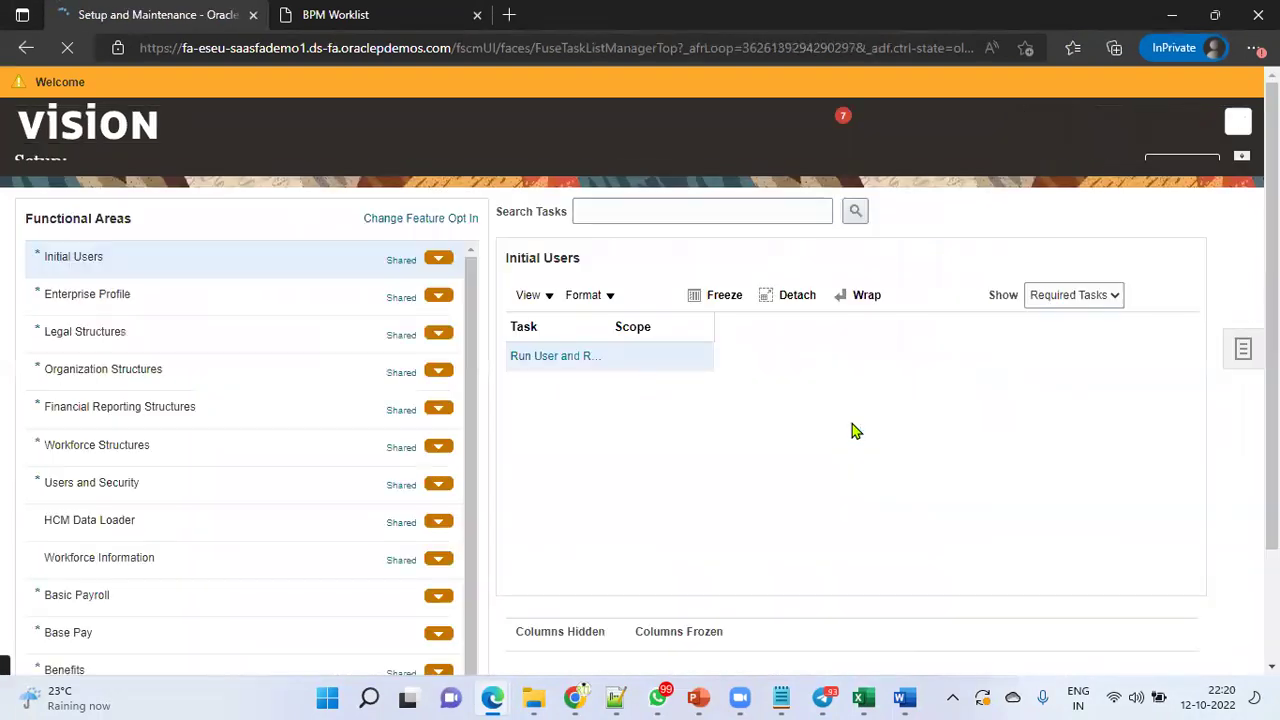
{"action": "left_click", "coordinate": [1245, 378]}
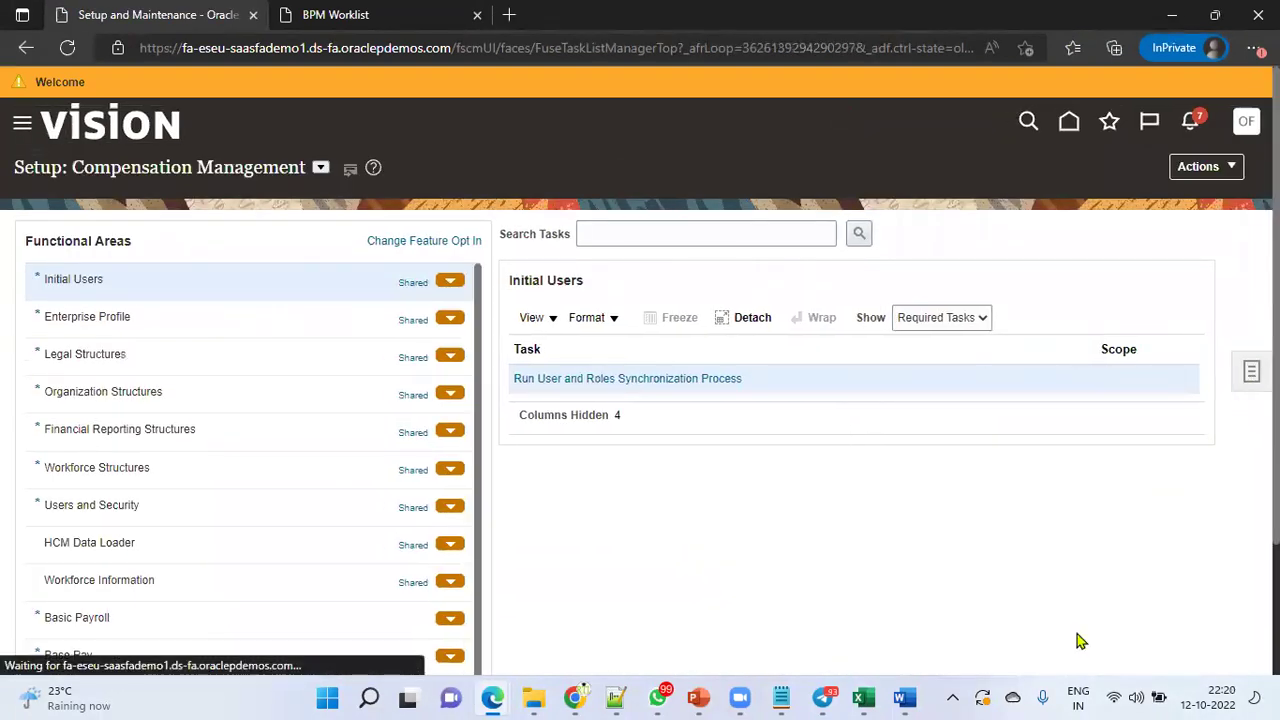
{"action": "left_click", "coordinate": [1113, 421]}
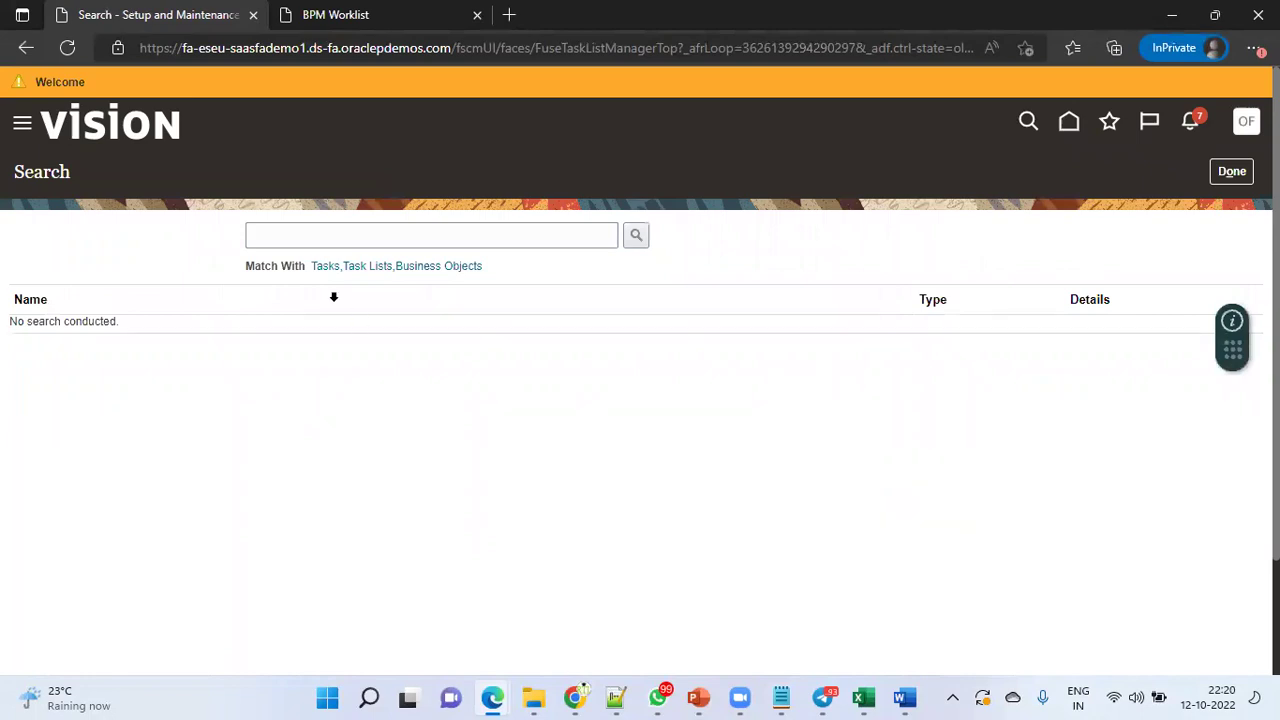
- Search setup tasks for %Approval% and open Define Approval Management for Human Capital Management
{"action": "left_click", "coordinate": [368, 234]}
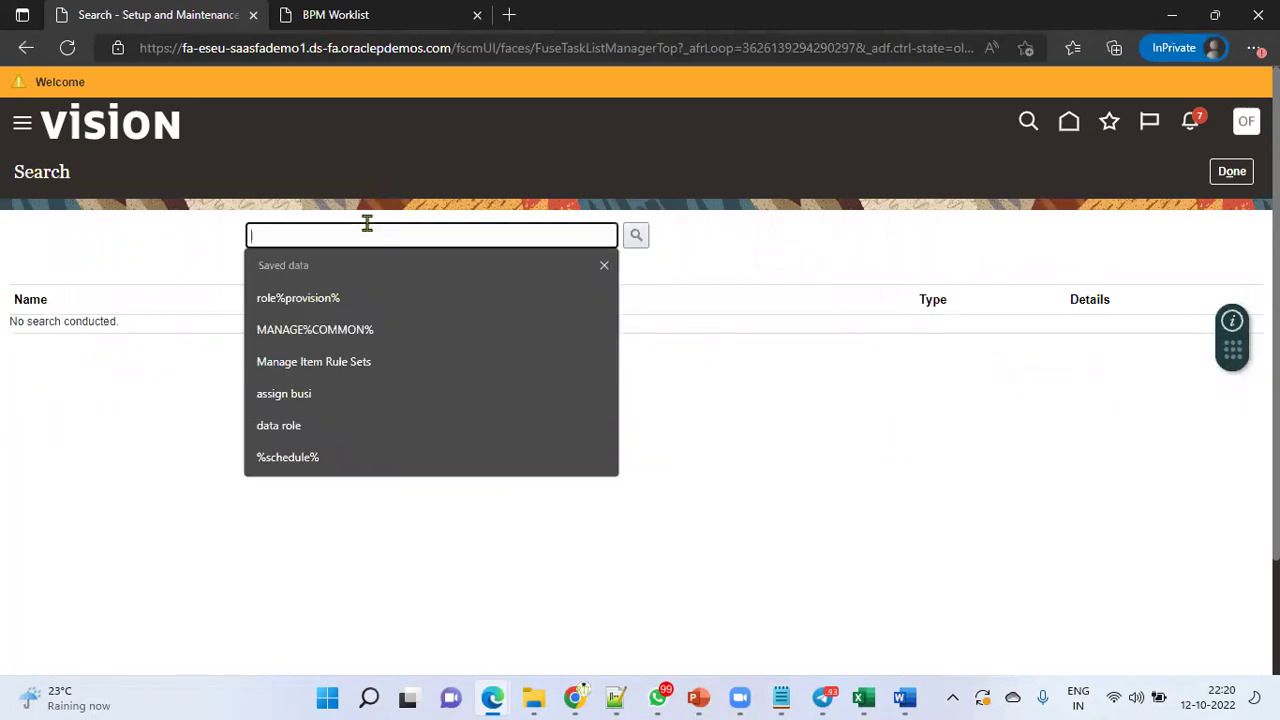
{"action": "type", "text": "%a"}
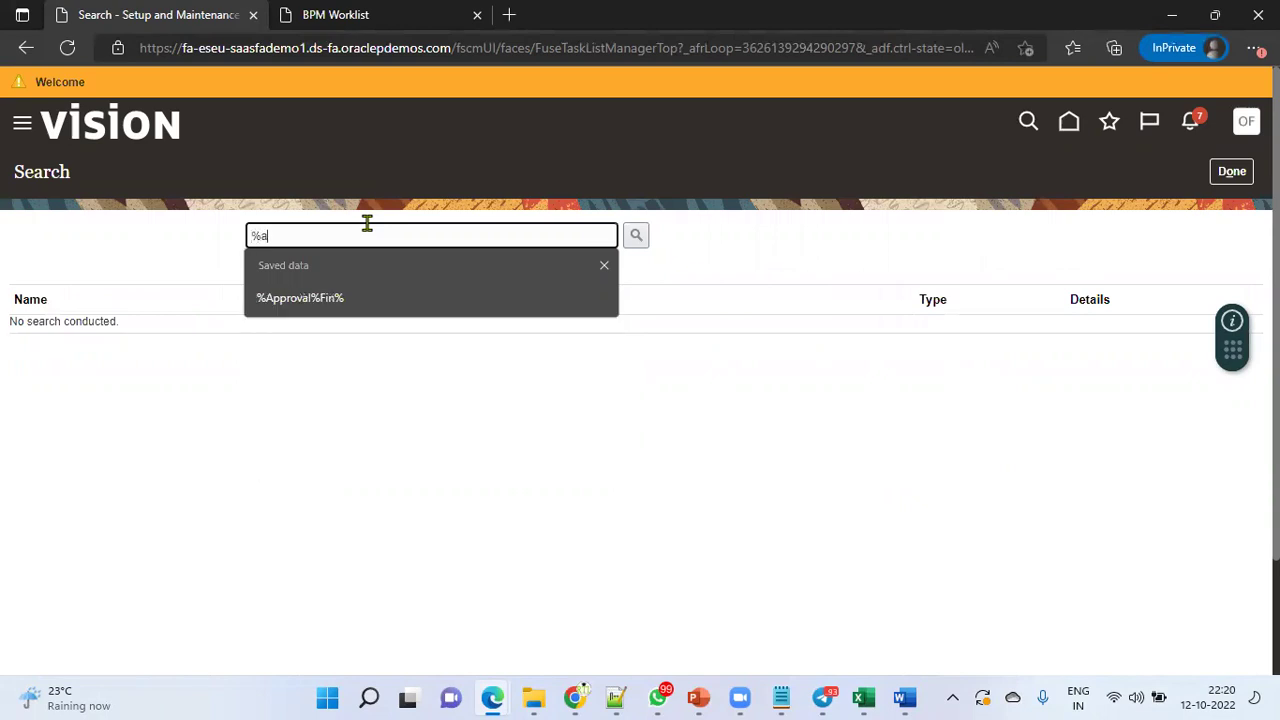
{"action": "left_click", "coordinate": [336, 298]}
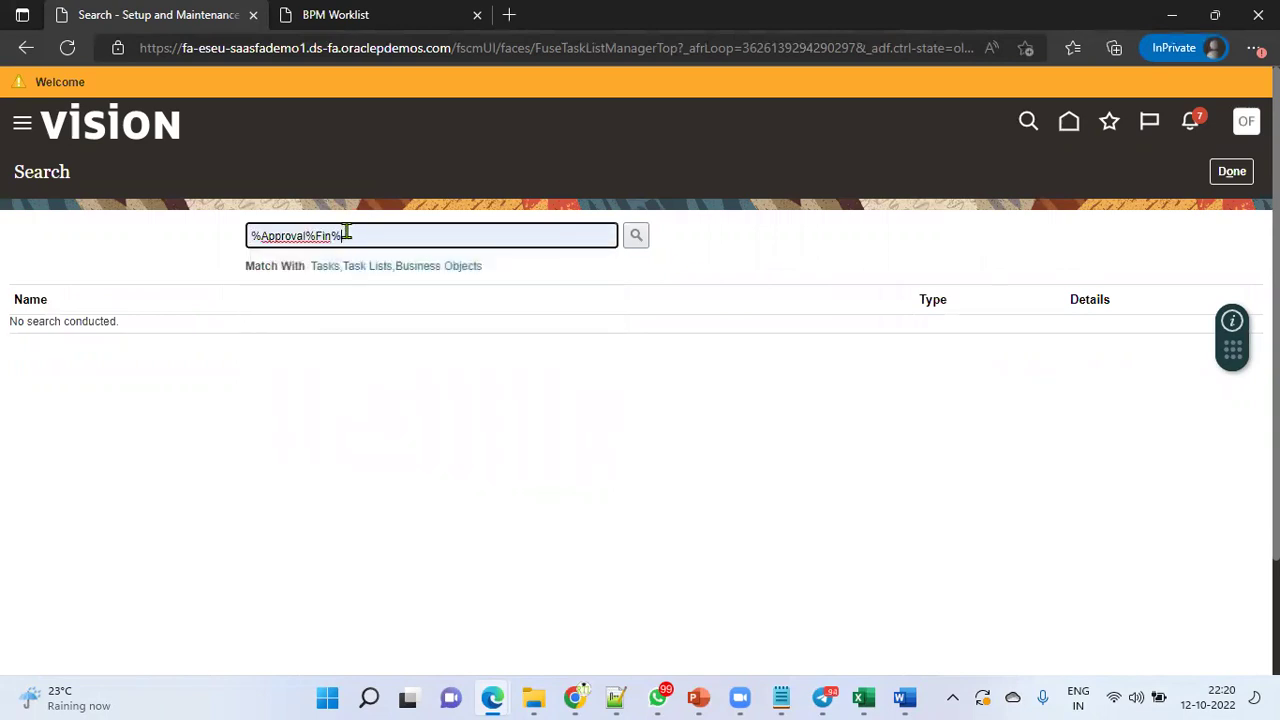
{"action": "left_click_drag", "start_coordinate": [342, 236], "coordinate": [316, 236]}
{"action": "key", "text": "BackSpace"}
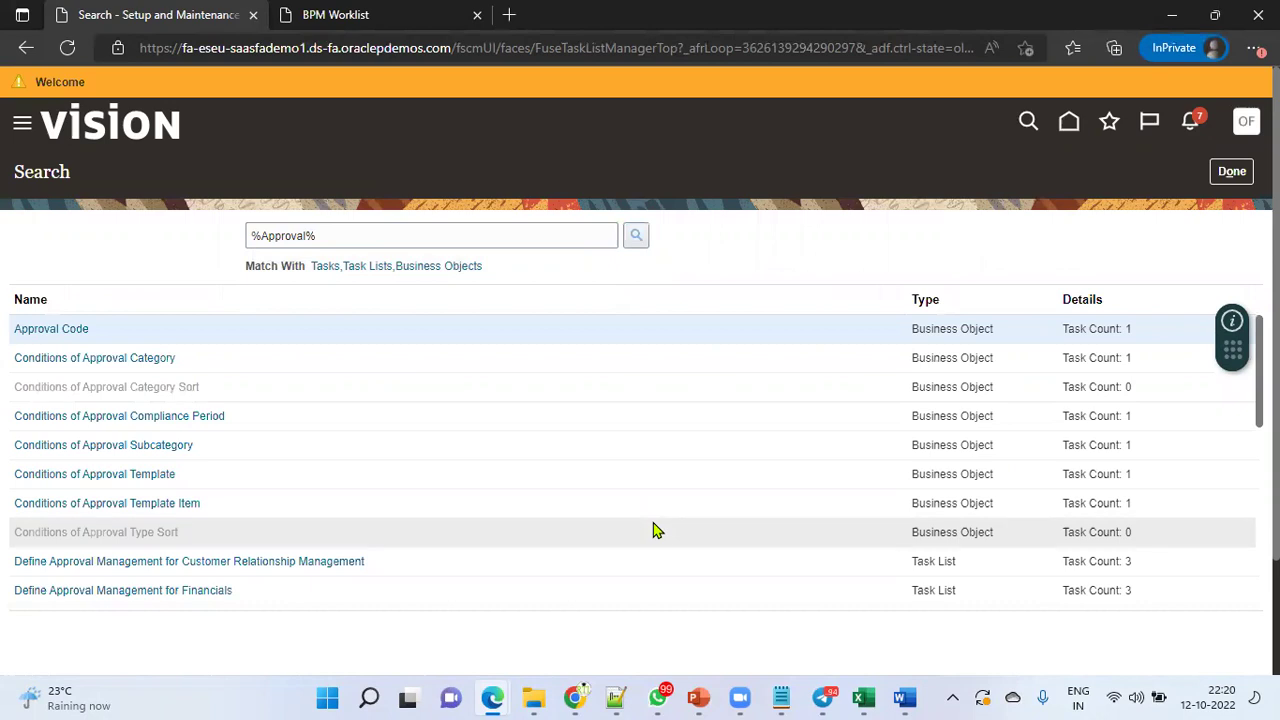
{"action": "scroll", "coordinate": [750, 515], "scroll_direction": "down", "scroll_amount": 2}
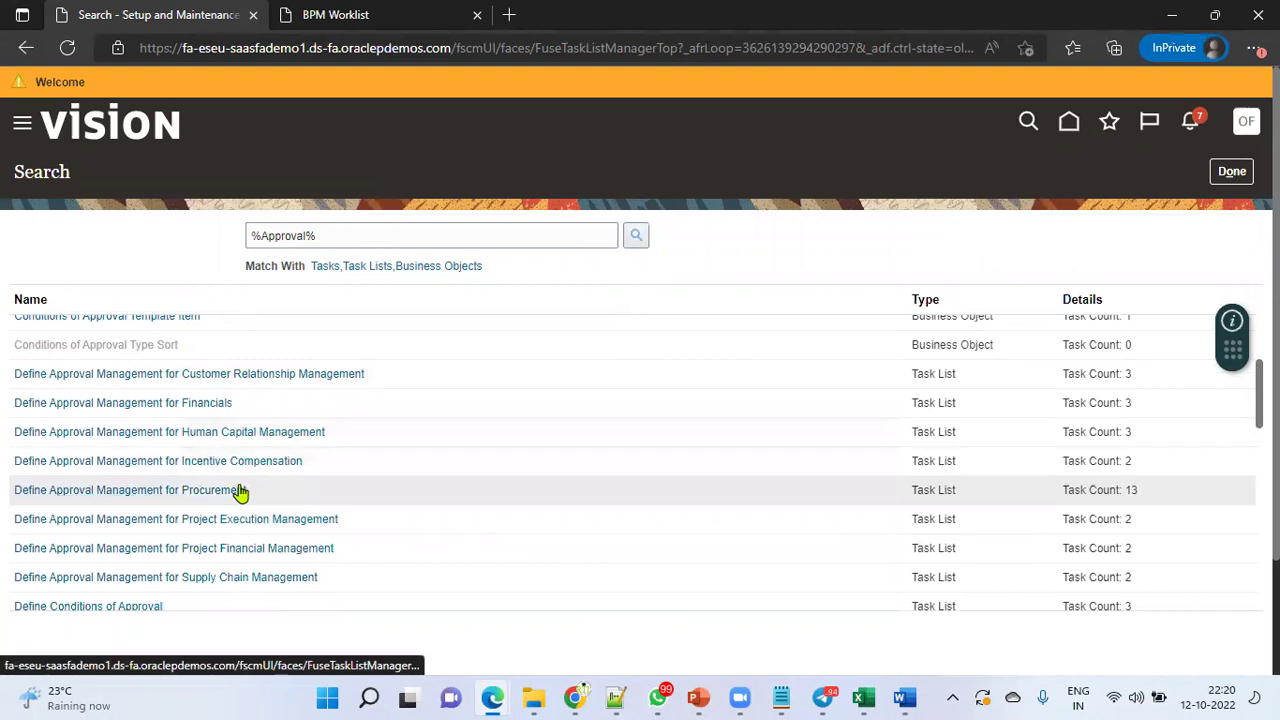
{"action": "left_click", "coordinate": [235, 435]}
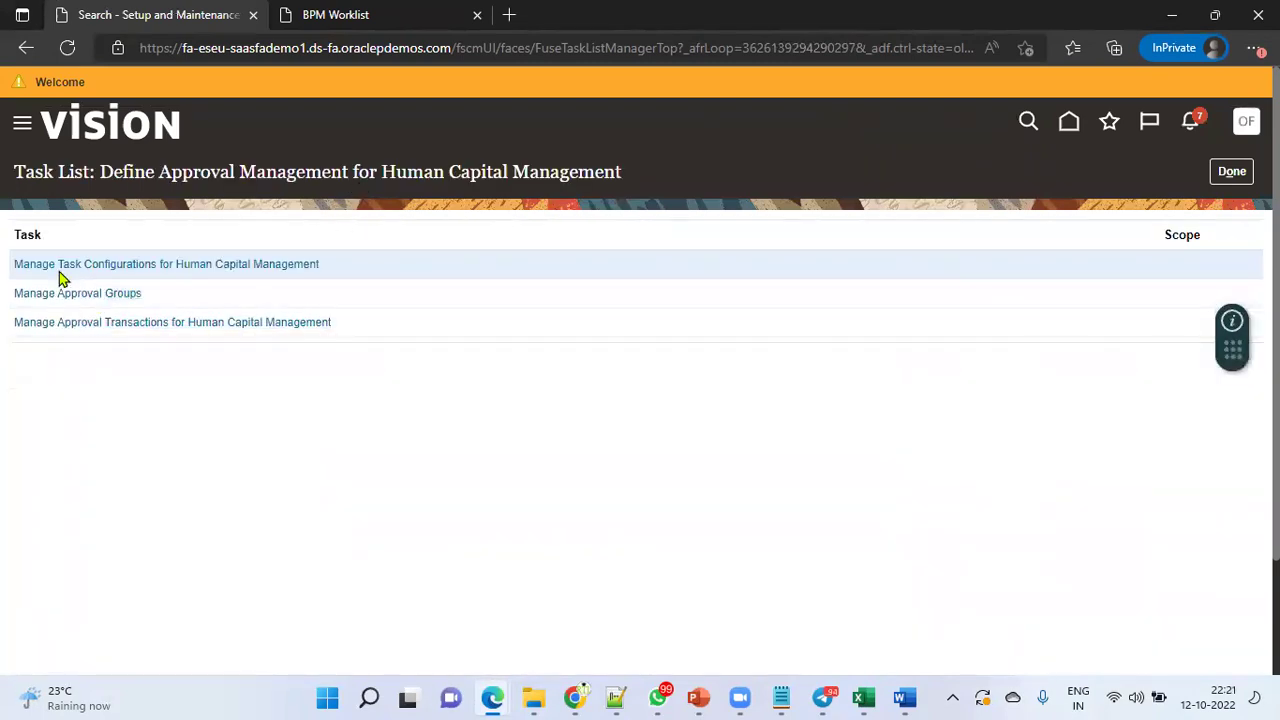
- Open Human Capital Management task configurations and list all tasks with a * search
{"action": "left_click", "coordinate": [155, 265]}
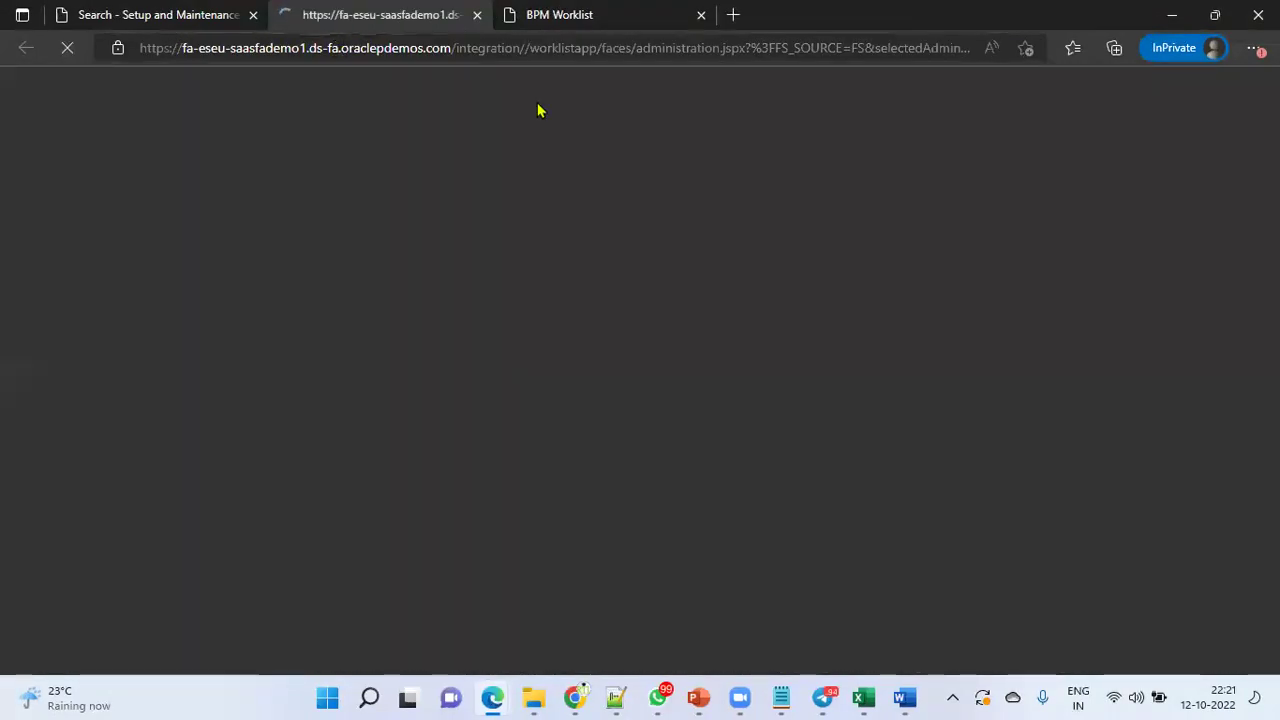
{"action": "left_click", "coordinate": [583, 17]}
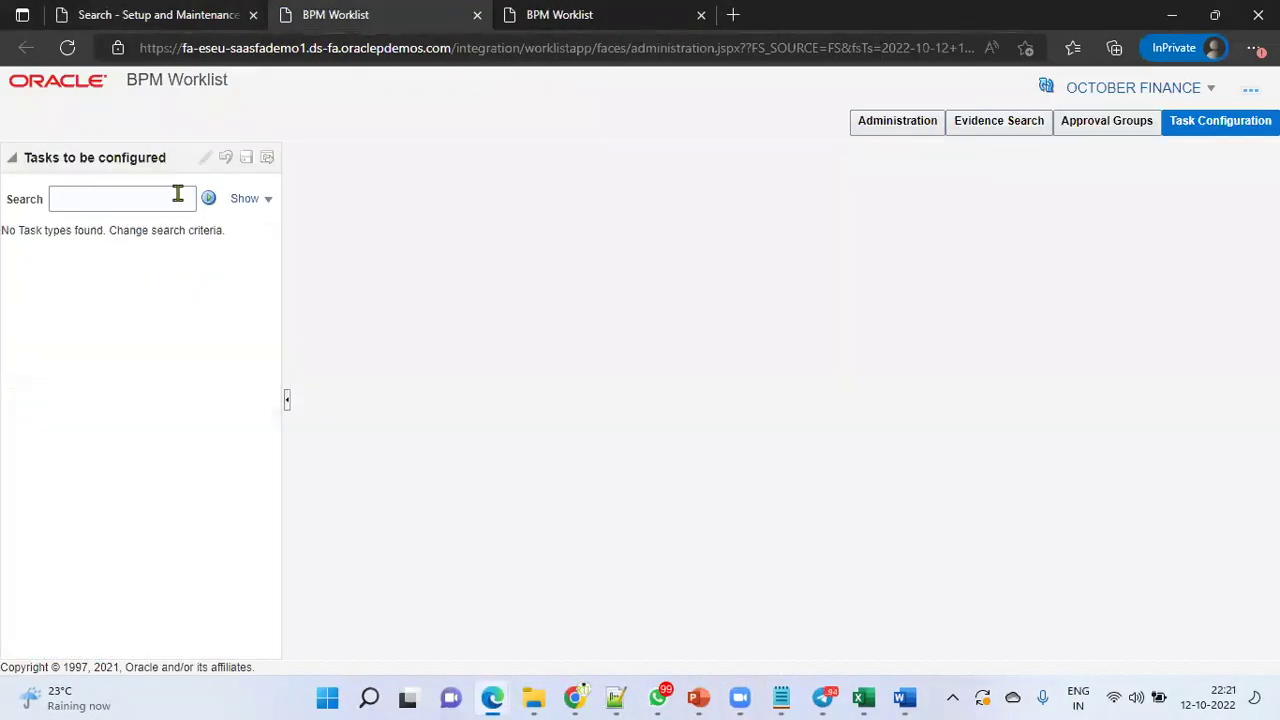
{"action": "left_click", "coordinate": [147, 203]}
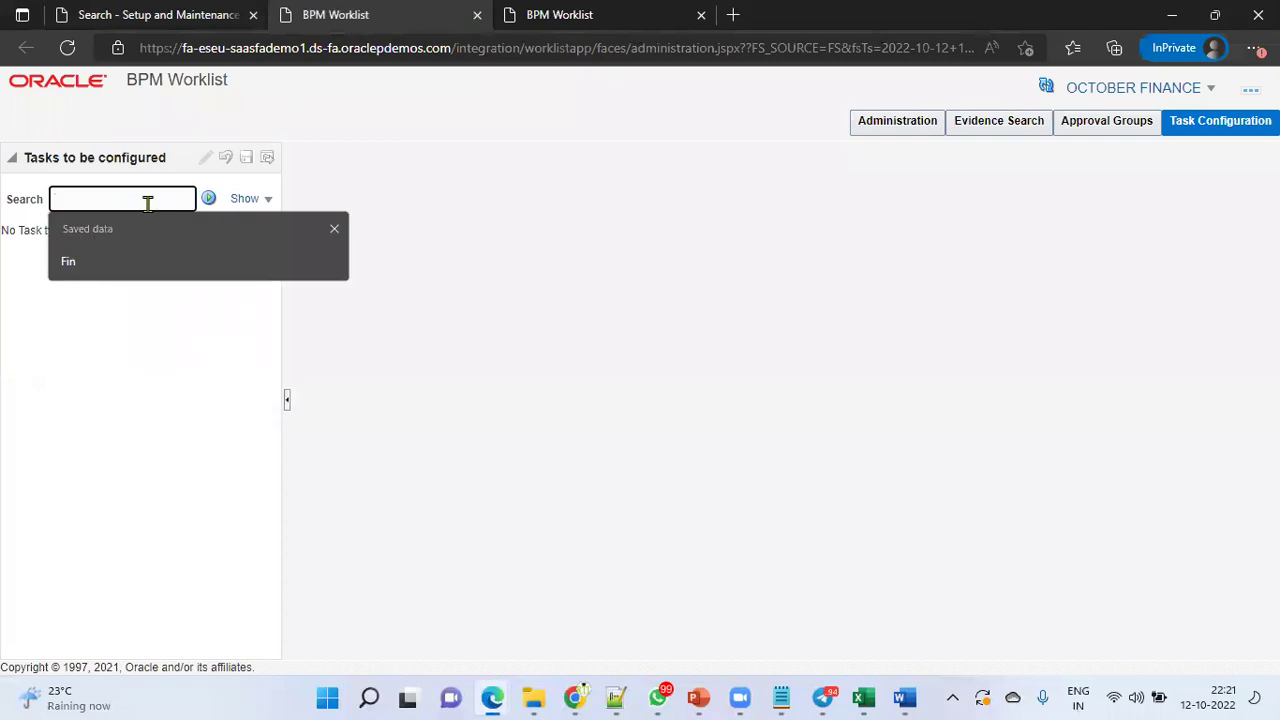
{"action": "type", "text": "*"}
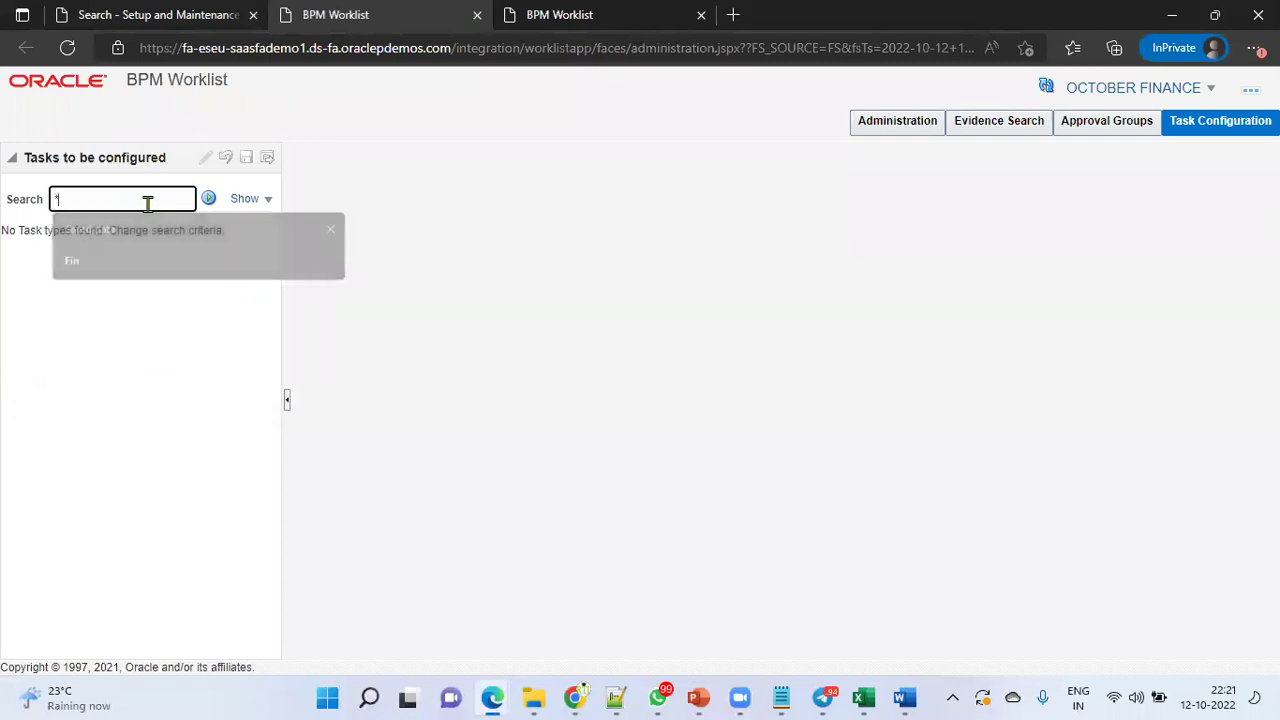
{"action": "left_click", "coordinate": [208, 198]}
{"action": "left_click", "coordinate": [620, 14]}
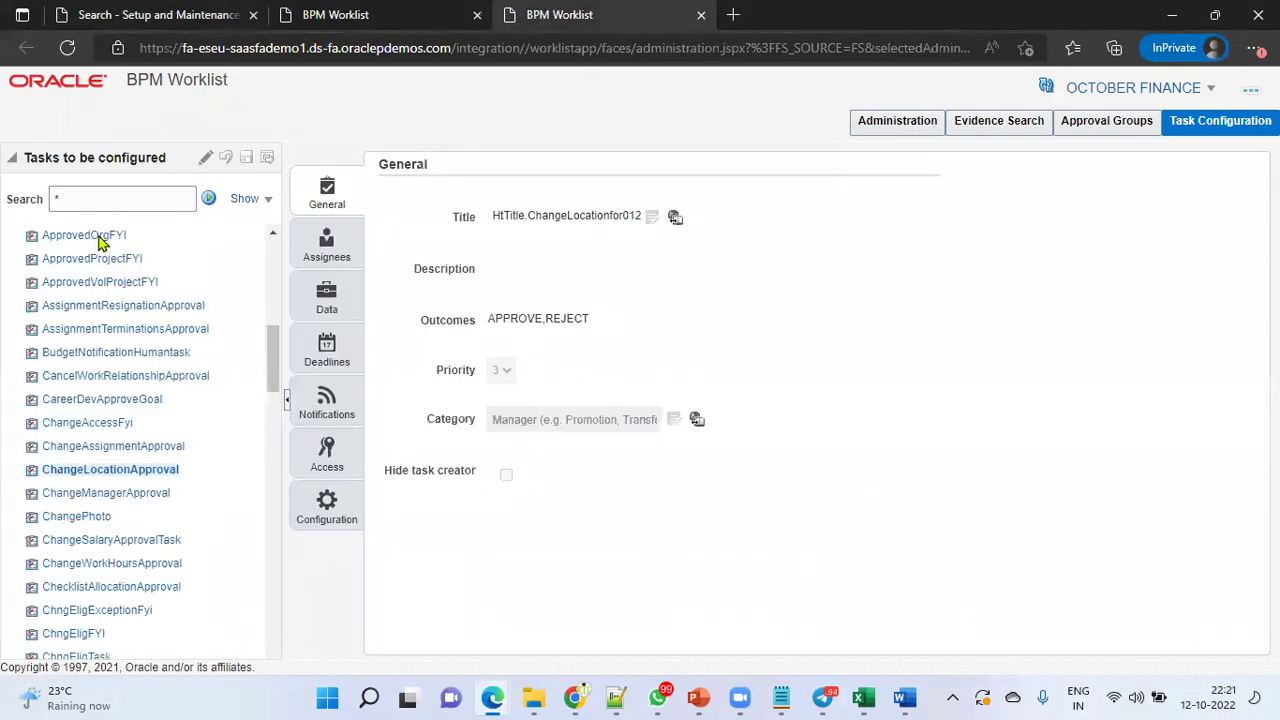
- Select CreateLocationApproval from the Tasks to be configured list
{"action": "scroll", "coordinate": [100, 470], "scroll_direction": "down", "scroll_amount": 3}
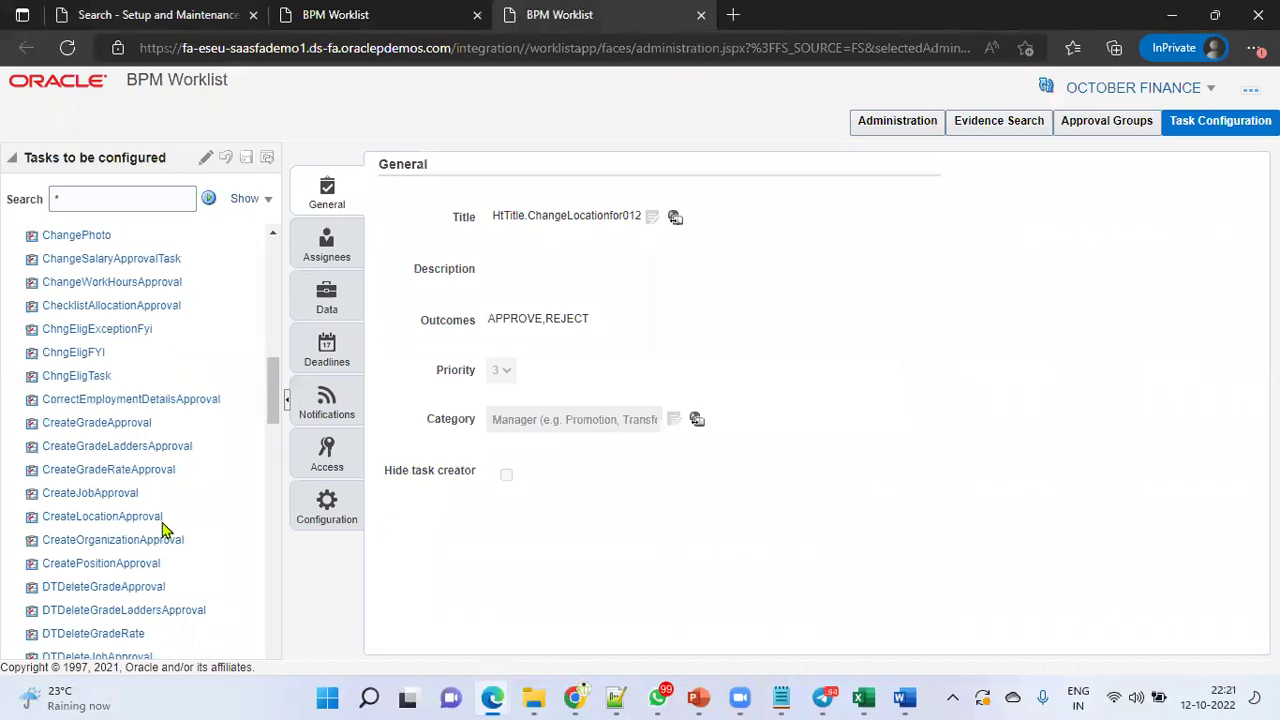
{"action": "left_click", "coordinate": [140, 519]}
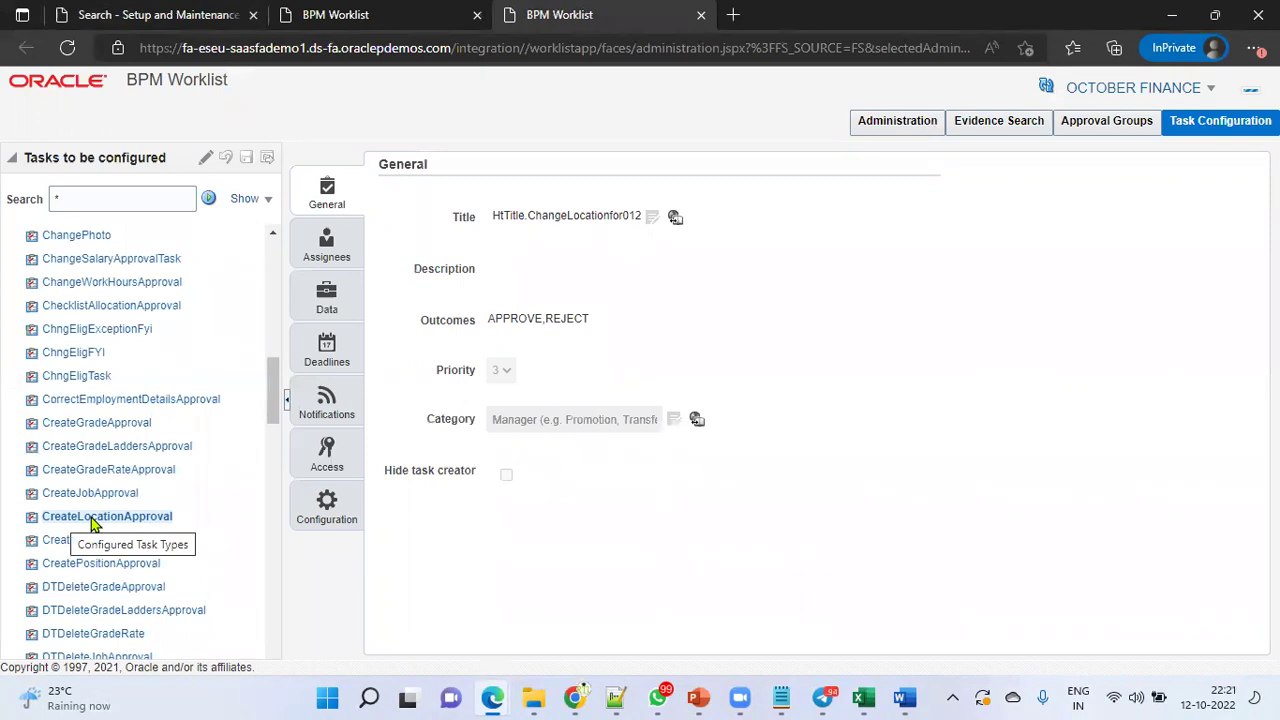
{"action": "left_click", "coordinate": [136, 519]}
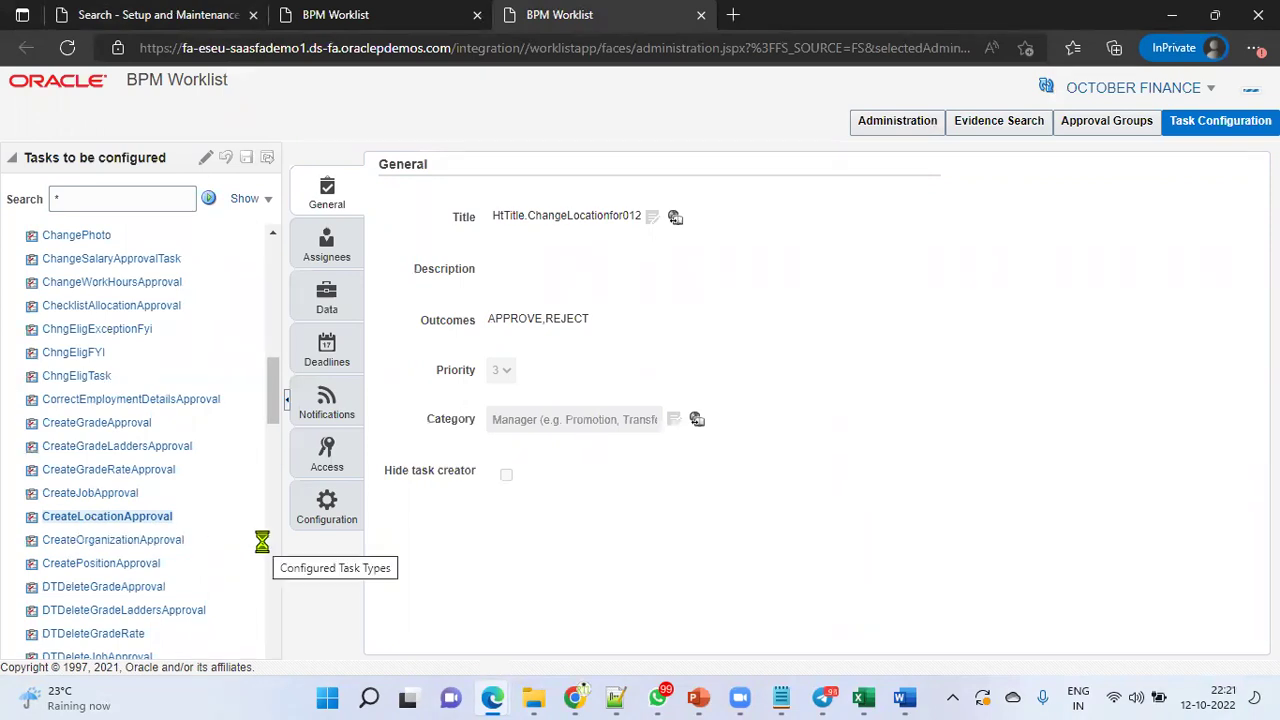
{"action": "left_click", "coordinate": [1229, 133]}
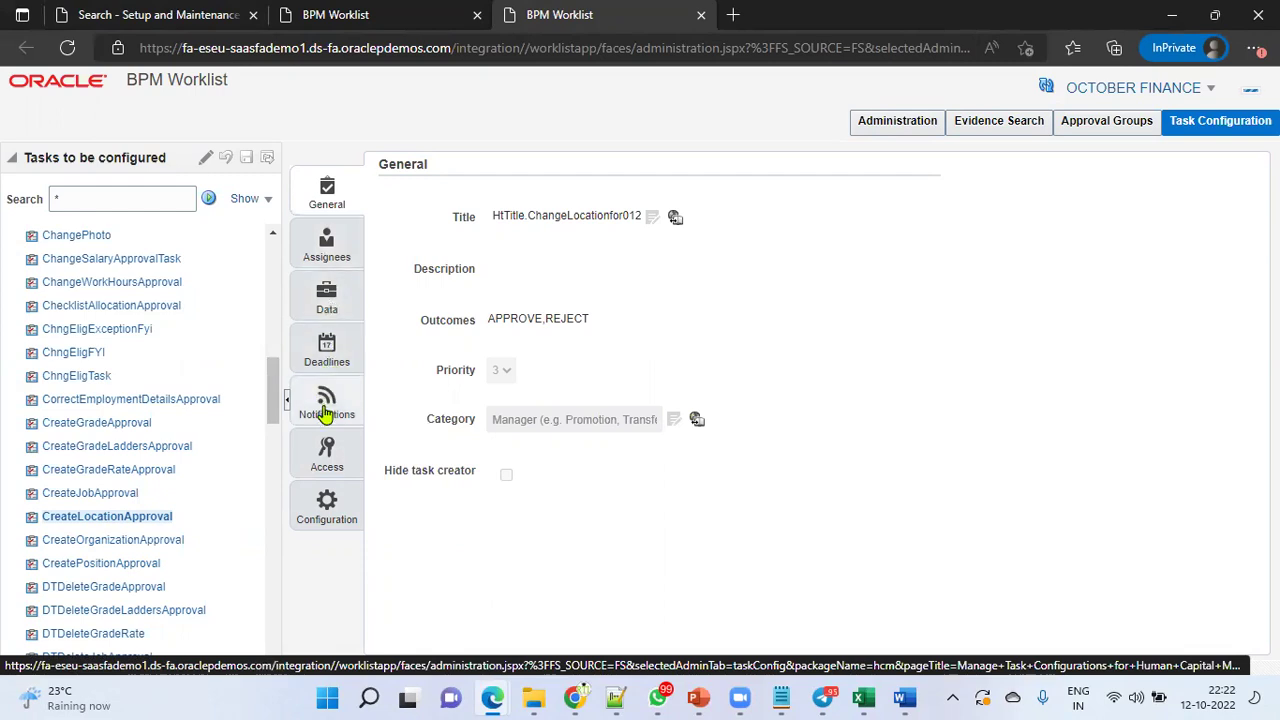
- Load CreateLocationApproval's General details and scroll the Tasks to be configured list back to the top
{"action": "left_click", "coordinate": [326, 462]}
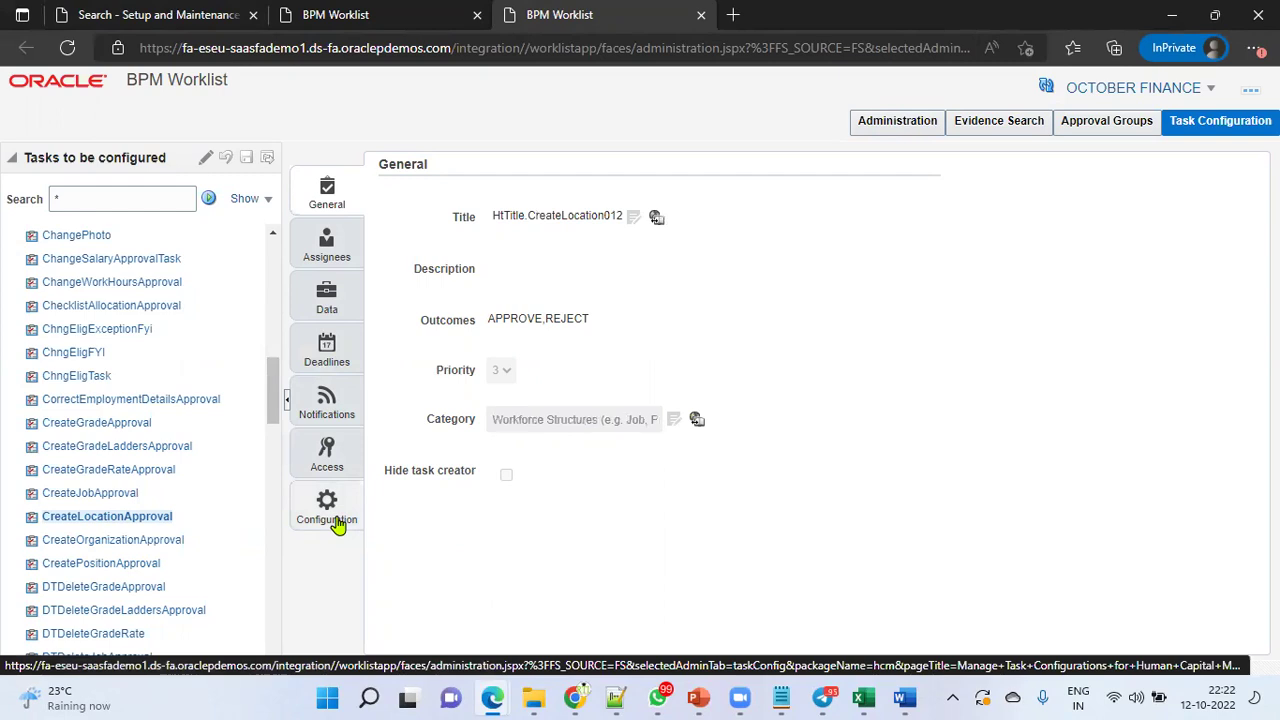
{"action": "scroll", "coordinate": [180, 551], "scroll_direction": "down", "scroll_amount": 1}
{"action": "scroll", "coordinate": [125, 548], "scroll_direction": "down", "scroll_amount": 3}
{"action": "scroll", "coordinate": [136, 560], "scroll_direction": "down", "scroll_amount": 3}
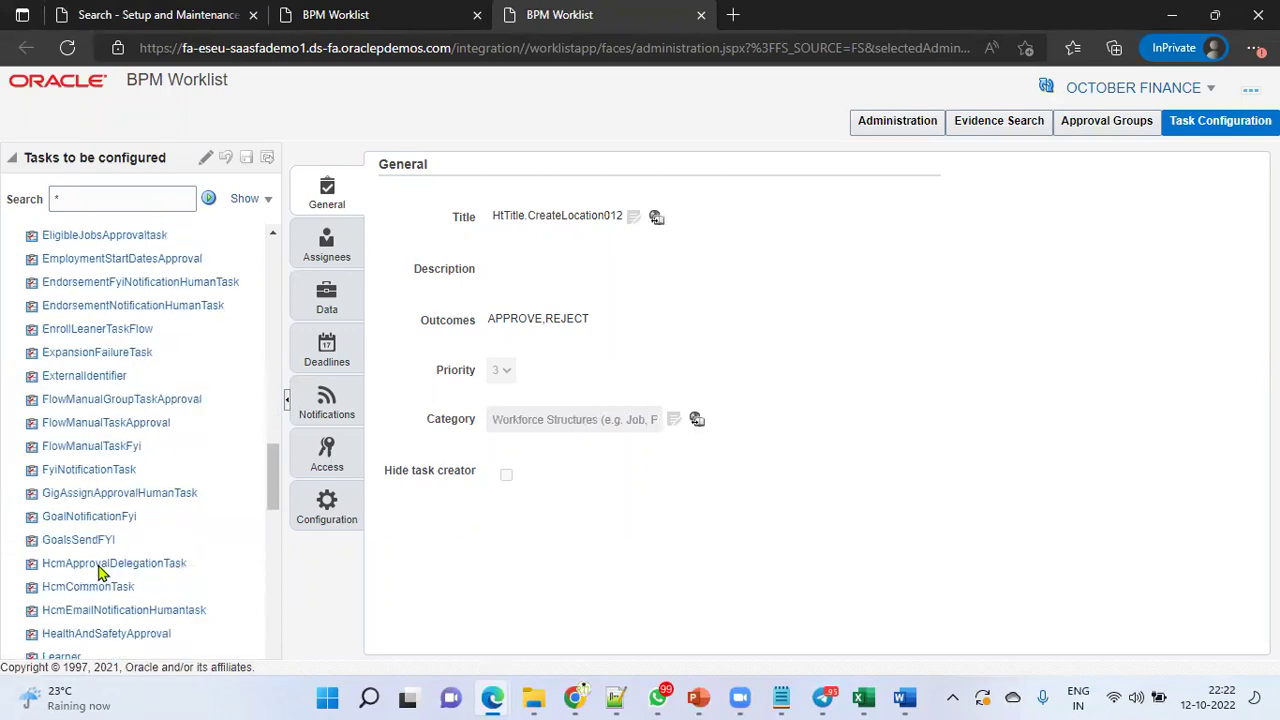
{"action": "scroll", "coordinate": [102, 578], "scroll_direction": "down", "scroll_amount": 2}
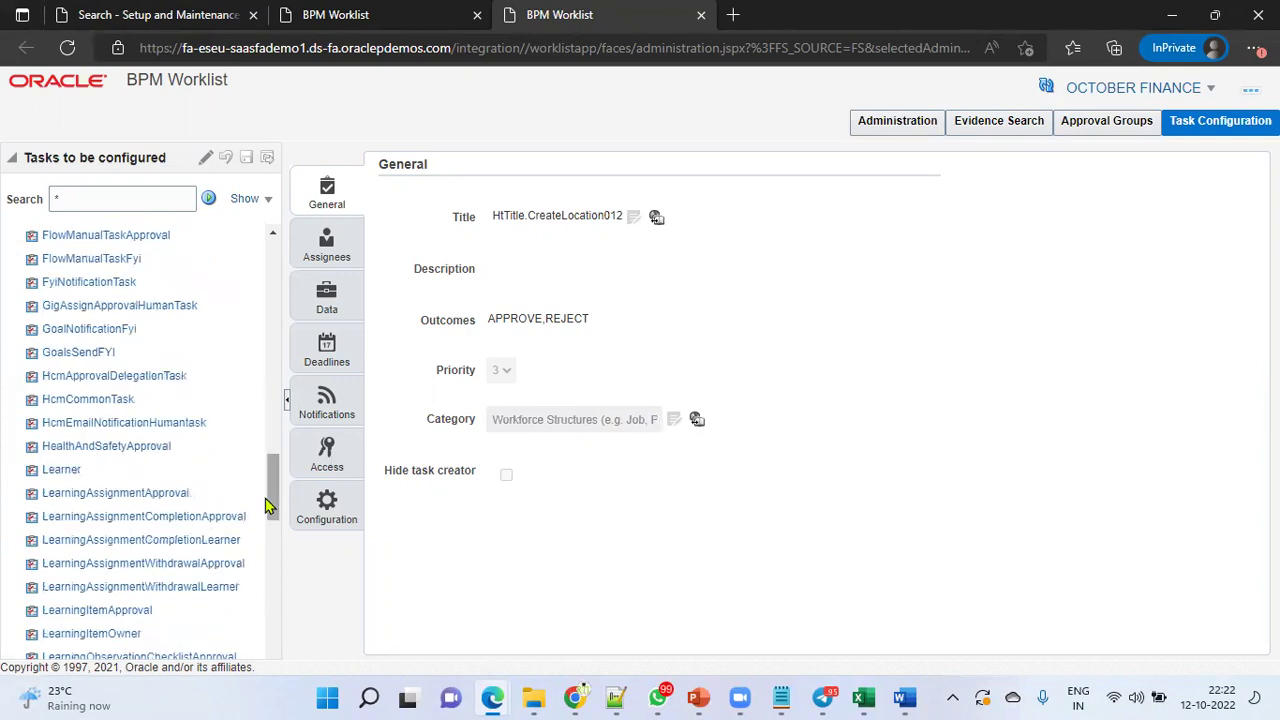
{"action": "left_click_drag", "start_coordinate": [274, 480], "coordinate": [278, 228]}
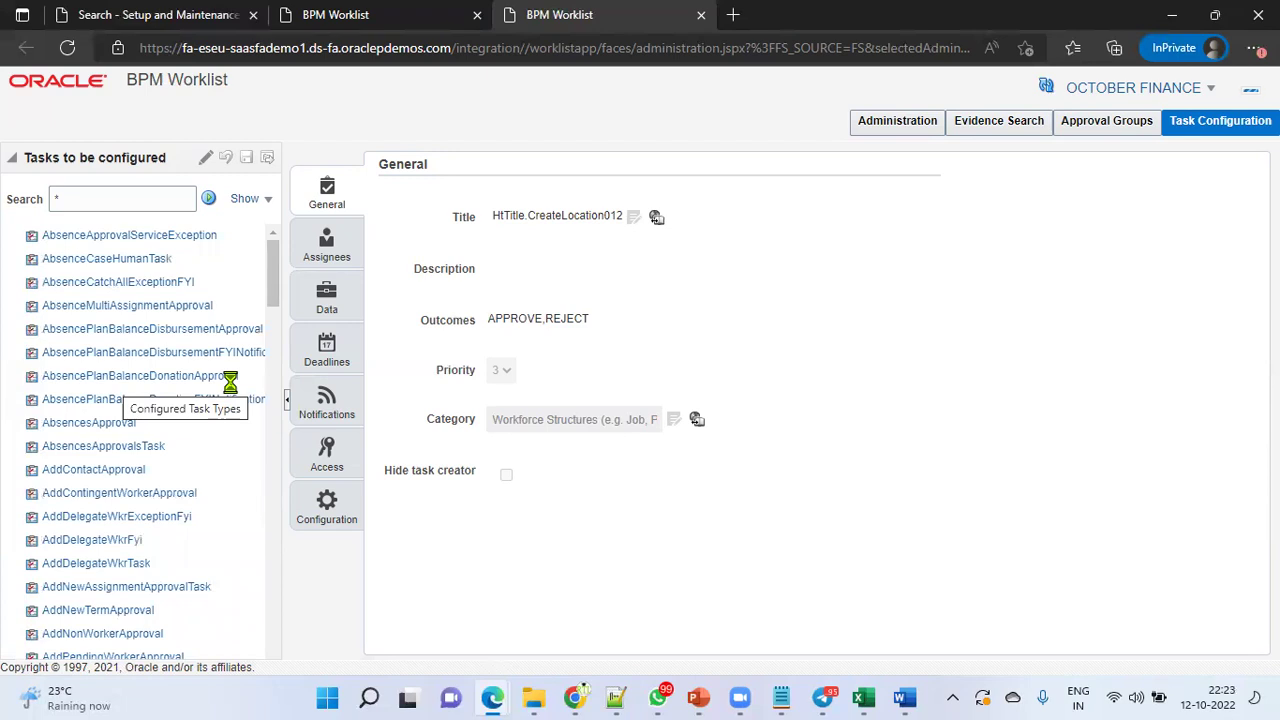
- Open Approval Rules for HCM approval transactions, then return to the BPM Worklist tab
{"action": "left_click", "coordinate": [333, 15]}
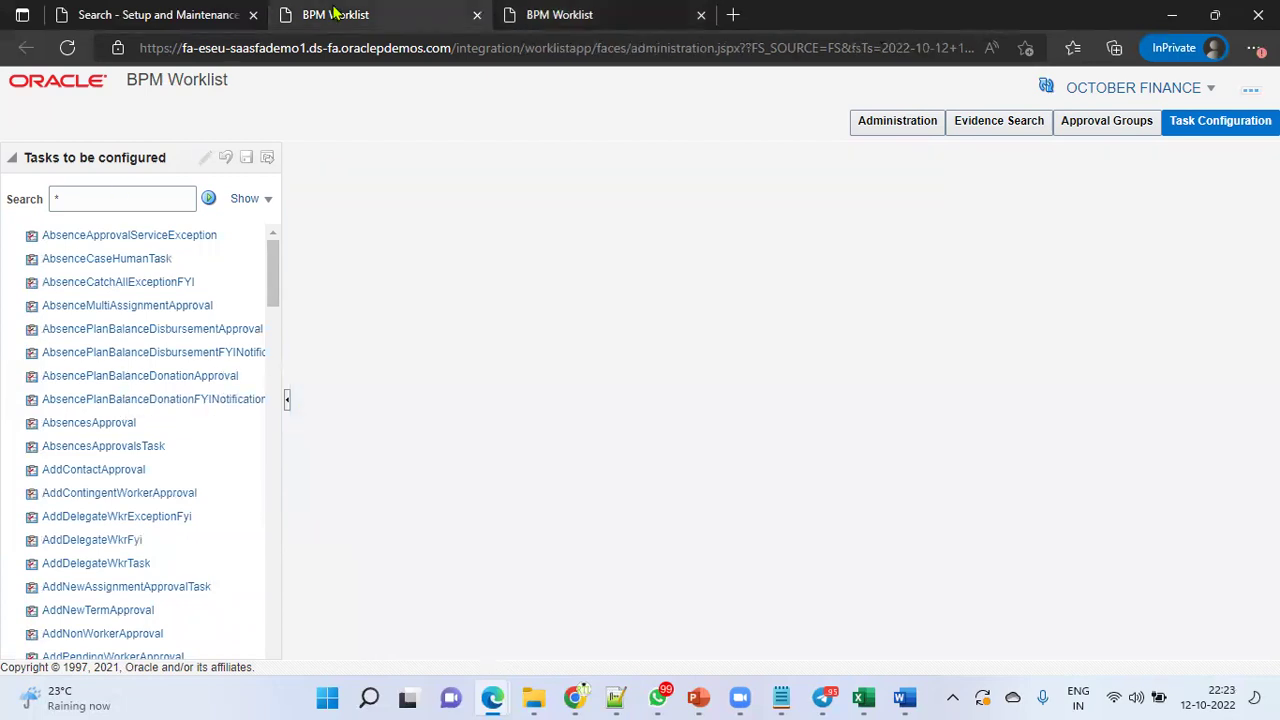
{"action": "left_click", "coordinate": [179, 15]}
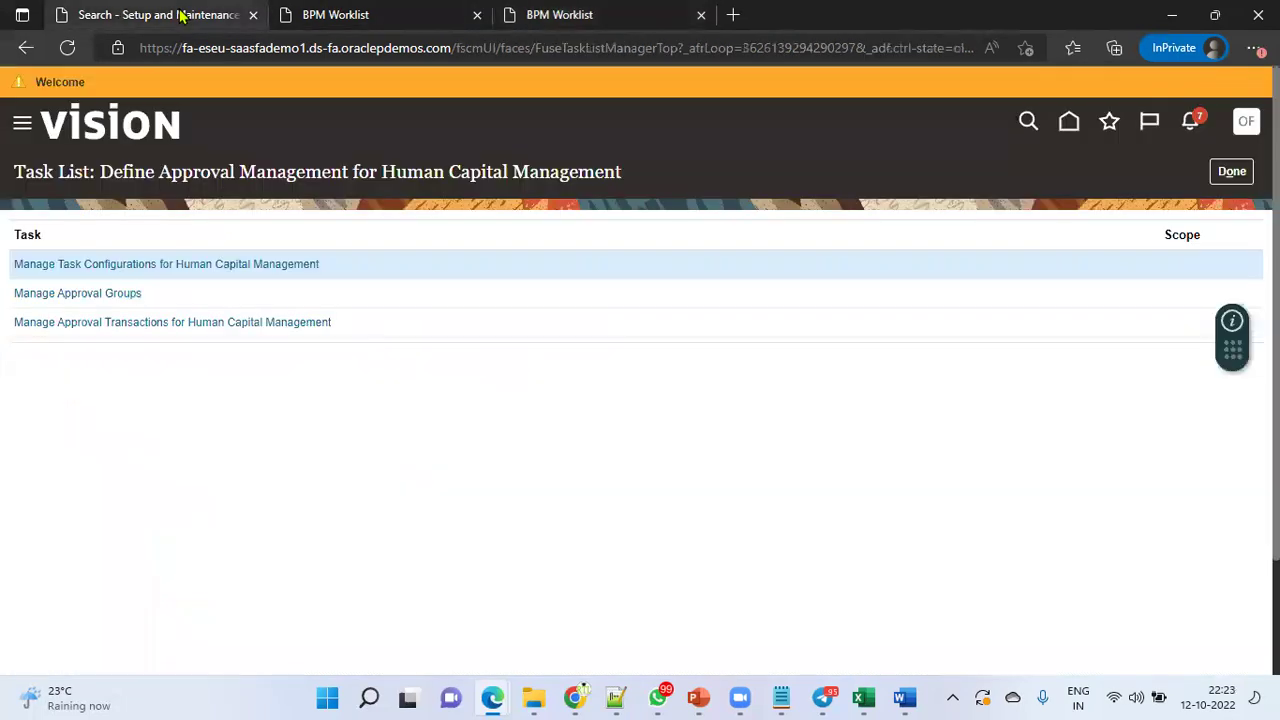
{"action": "left_click", "coordinate": [104, 324]}
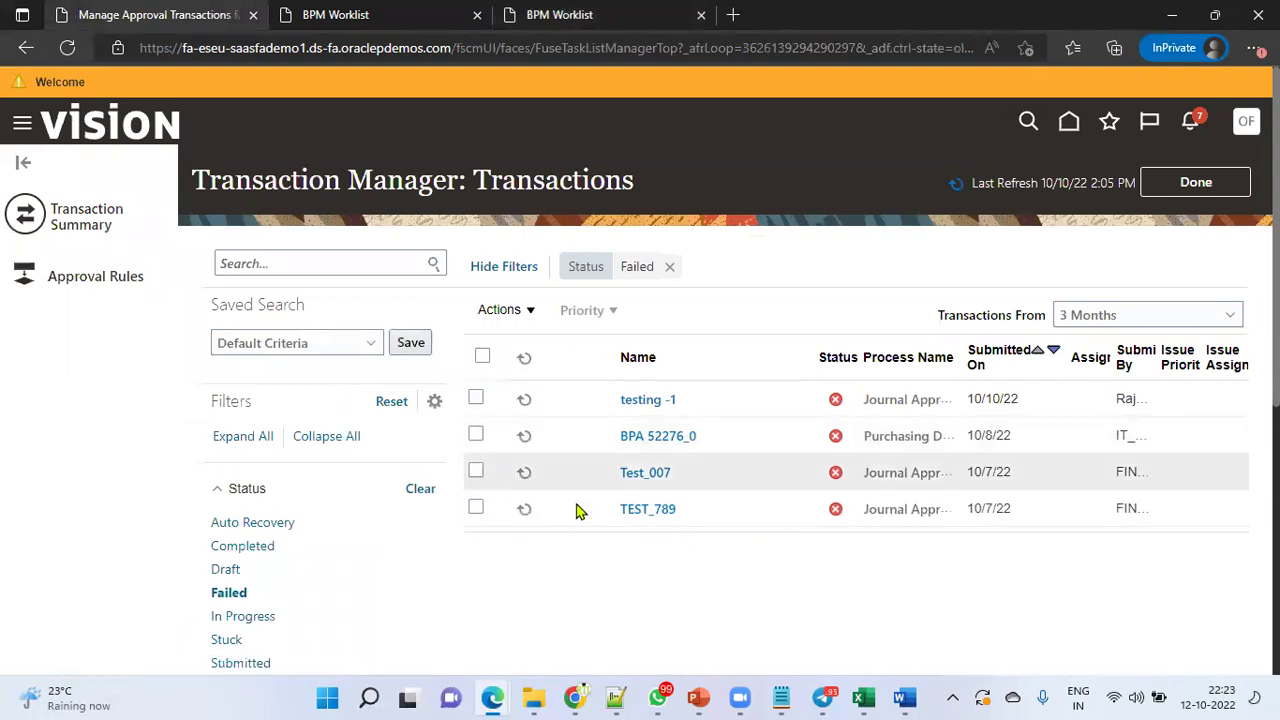
{"action": "left_click", "coordinate": [86, 277]}
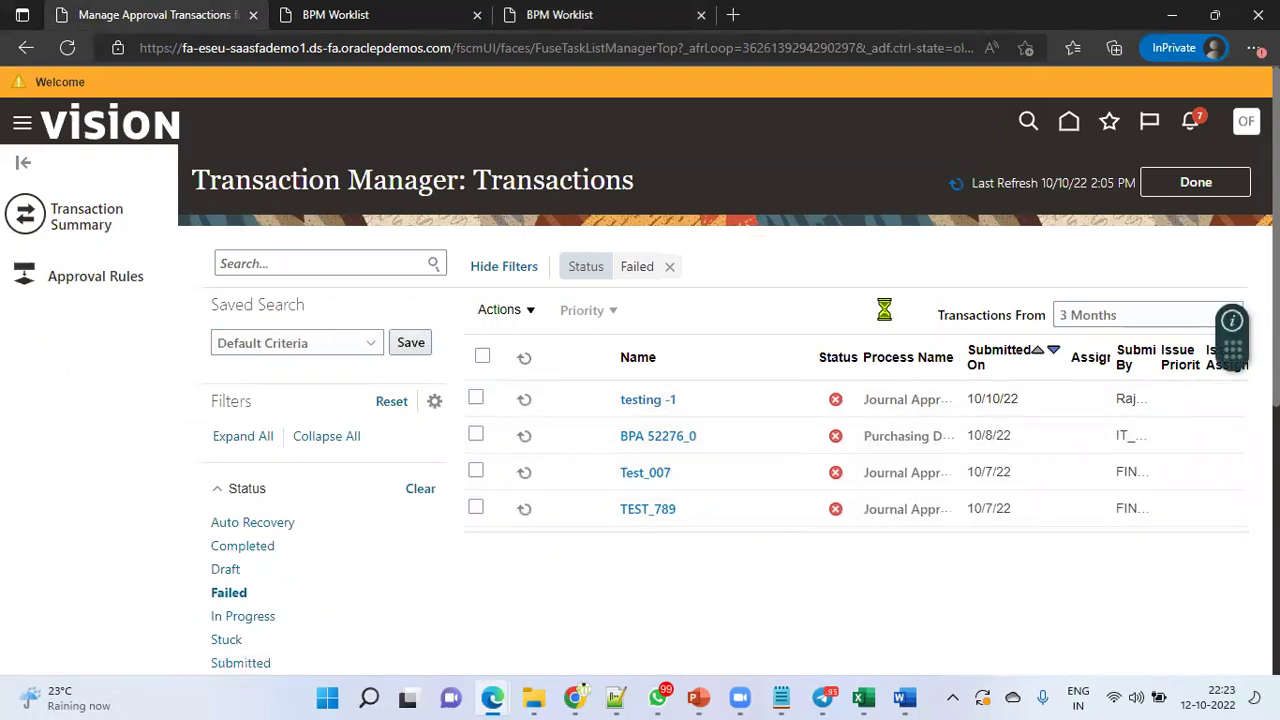
{"action": "left_click", "coordinate": [568, 19]}
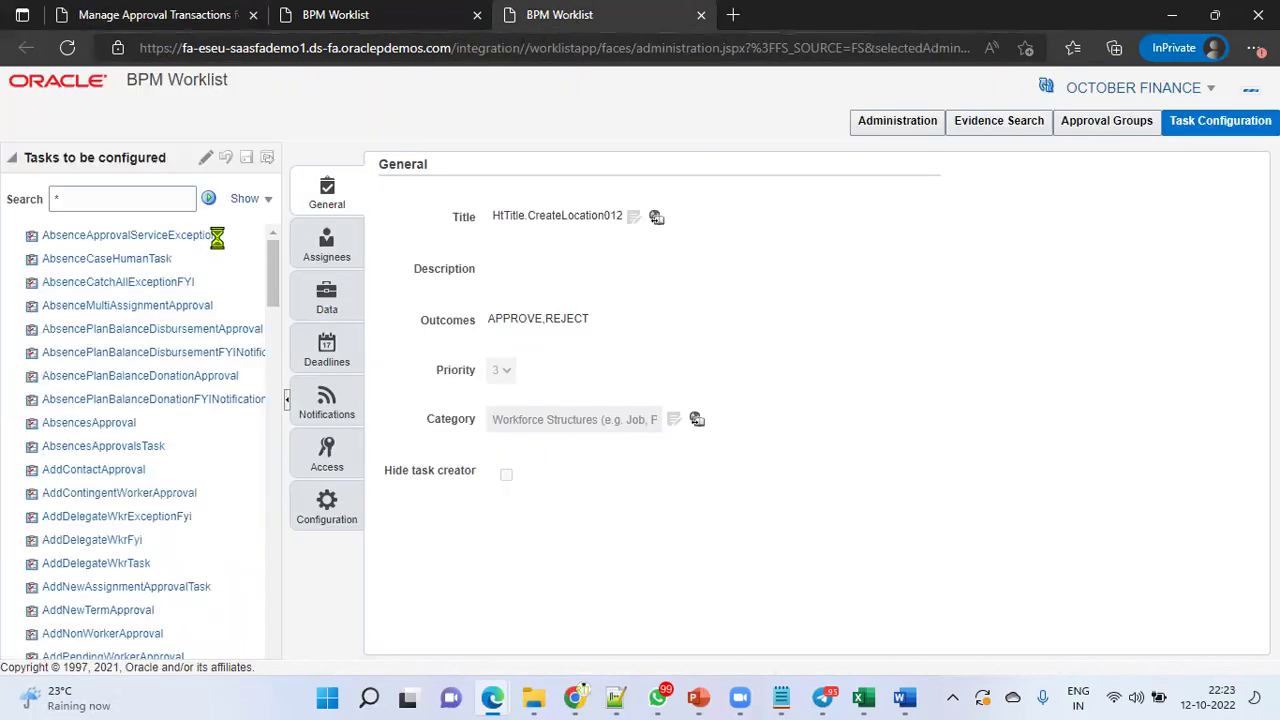